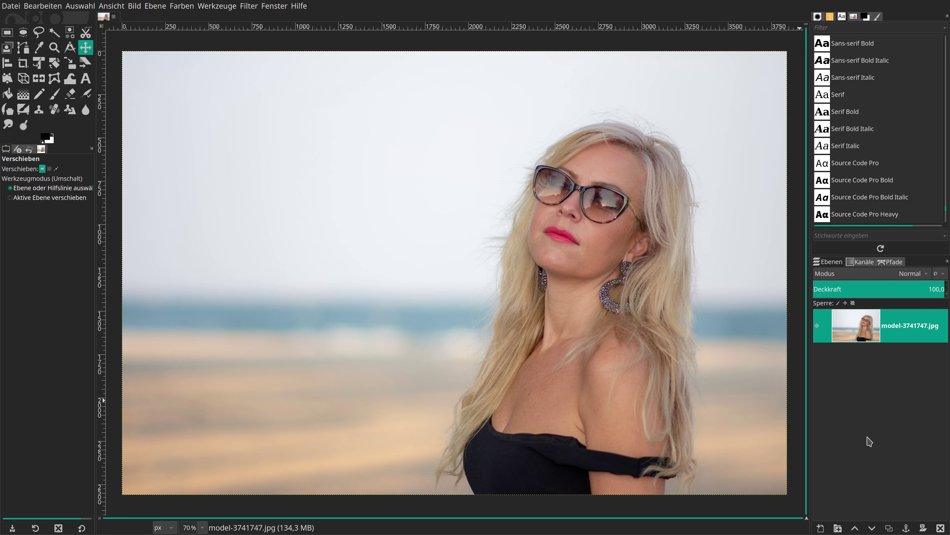
Duplicate the portrait layer to create model-3741747.jpg-Kopie above the original.
click(889, 528)
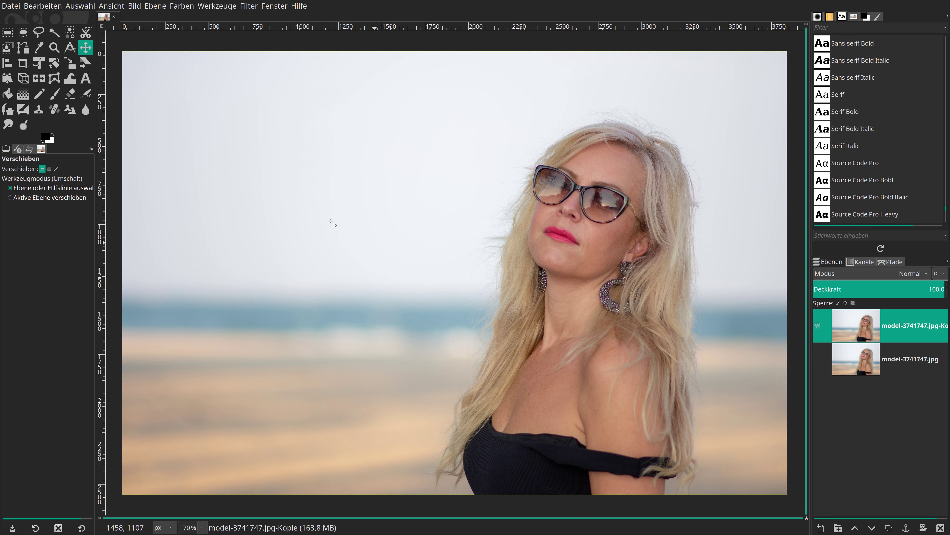
Launch G'MIC-Qt and select the Mixer [CMYK] filter from the Colors category.
click(249, 6)
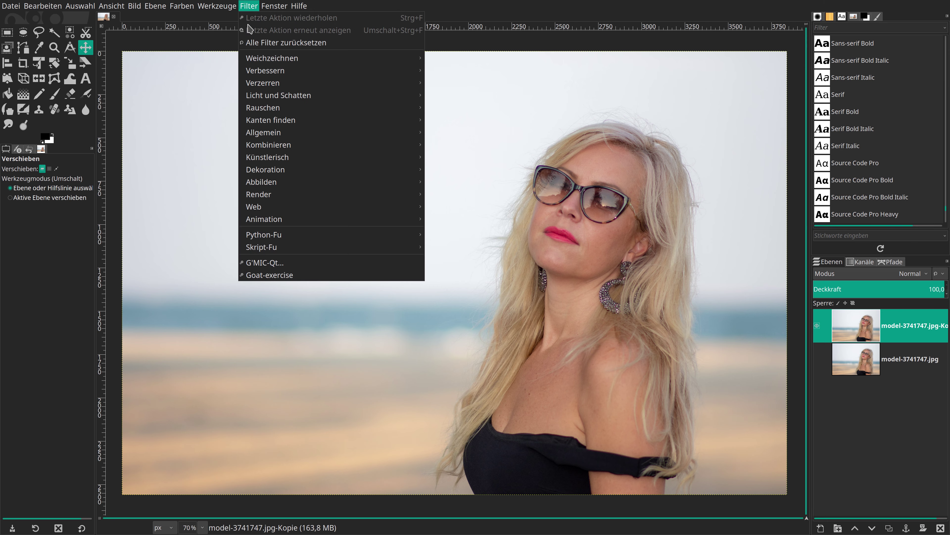
click(287, 264)
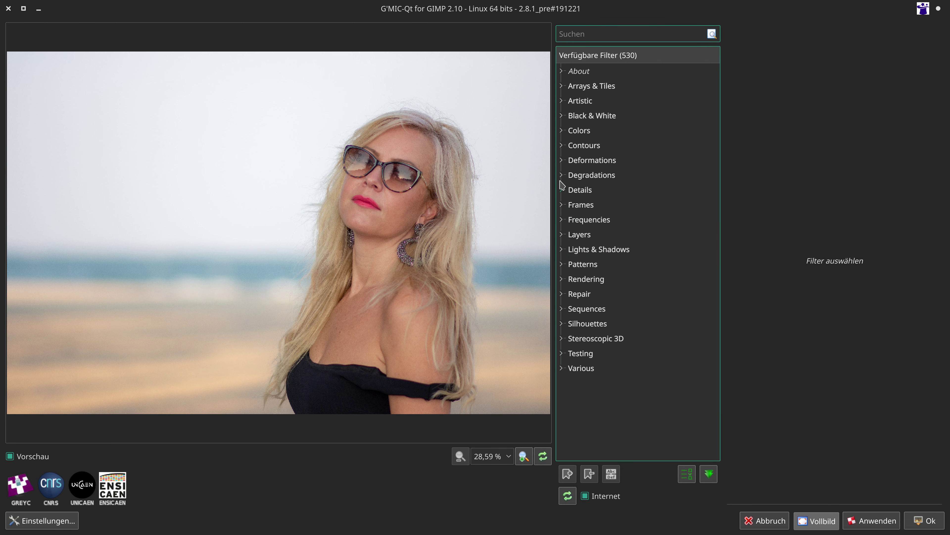
click(561, 131)
scroll(638, 337, down, 3)
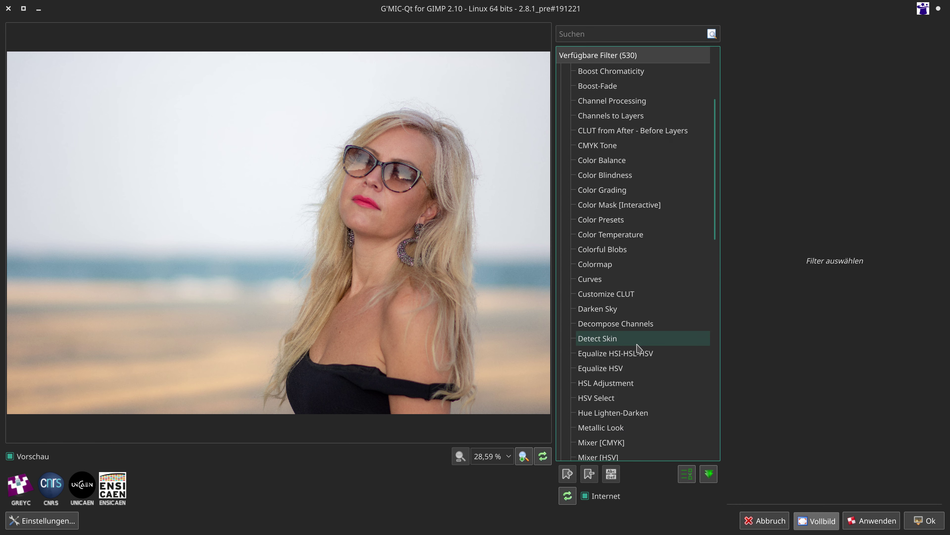
scroll(637, 346, down, 4)
scroll(638, 346, down, 1)
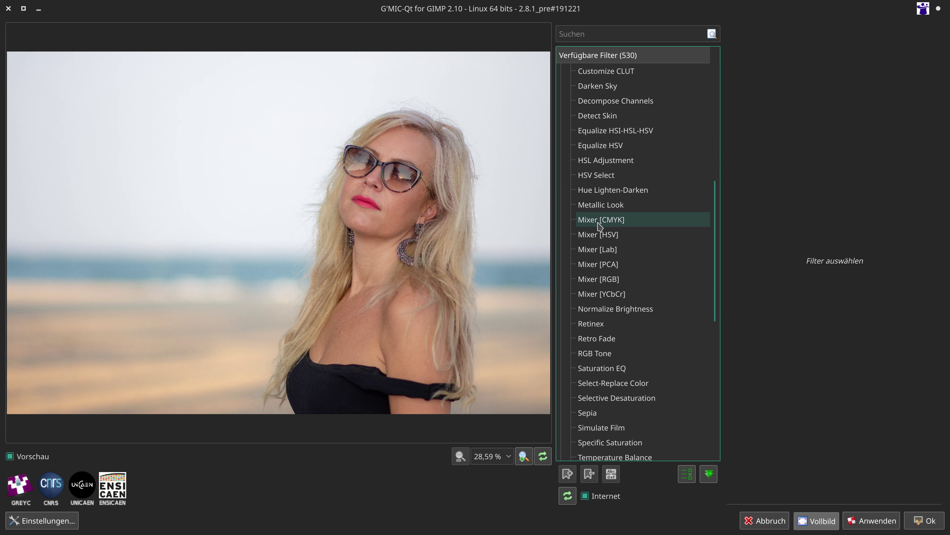
click(614, 224)
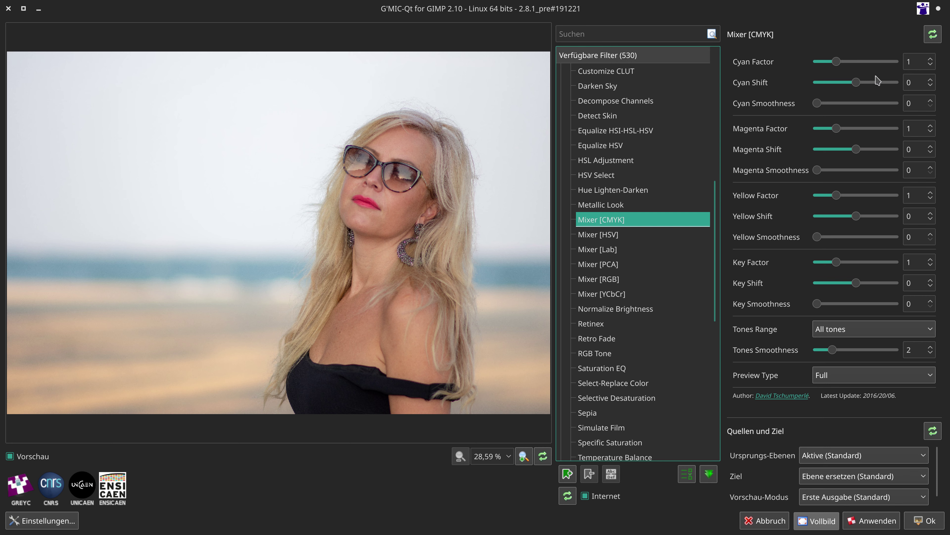
Set the Mixer [CMYK] Cyan Factor to 2.04.
click(916, 61)
double_click(915, 62)
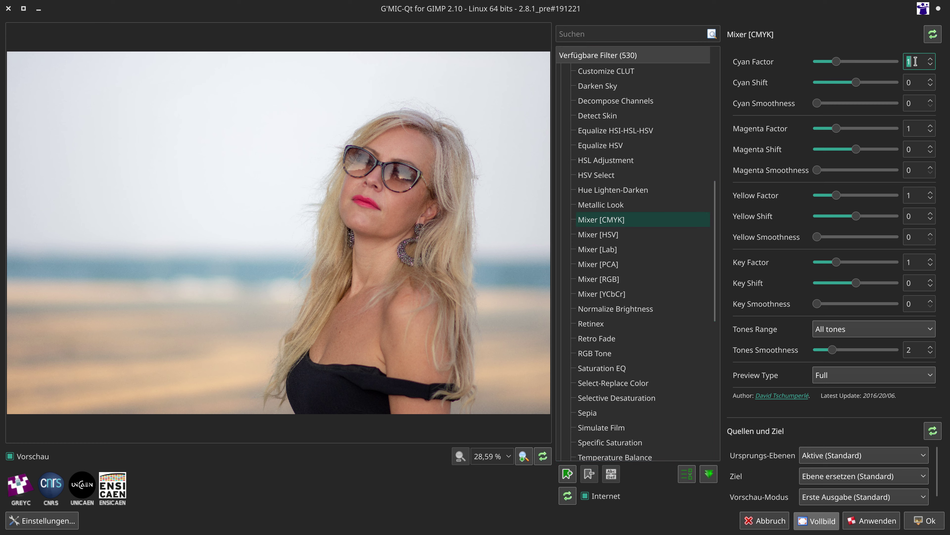
text(2)
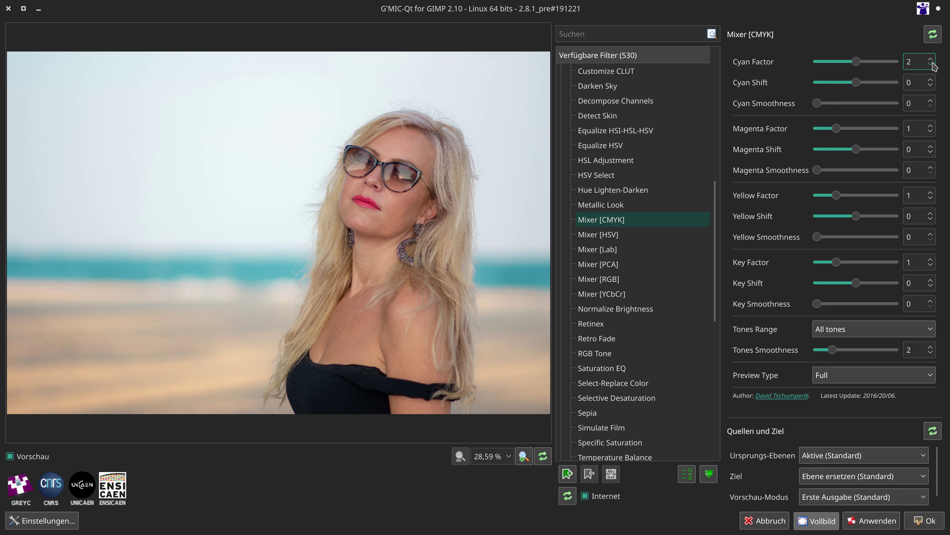
click(931, 59)
click(922, 62)
Set Cyan Shift to -28.
double_click(917, 83)
text(-28)
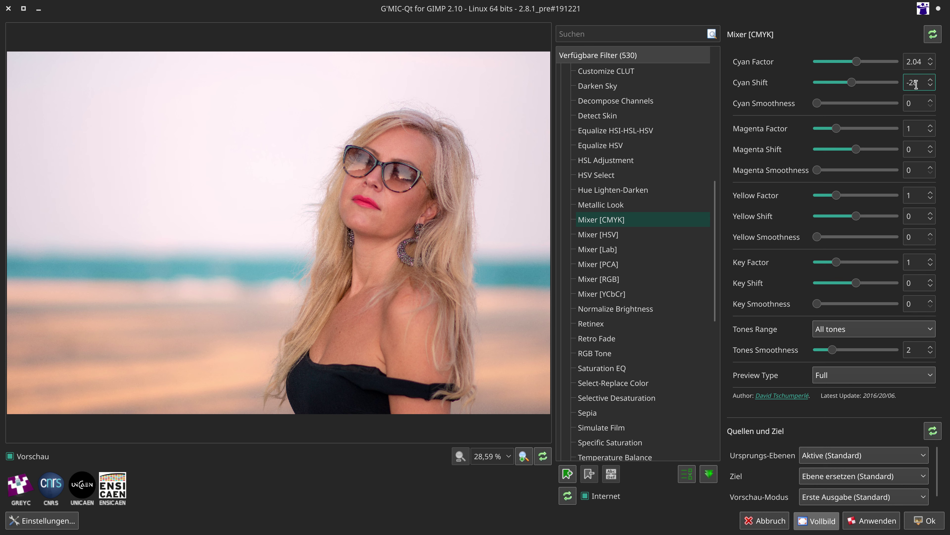
click(916, 127)
double_click(921, 82)
text(22.9)
text(56)
click(910, 130)
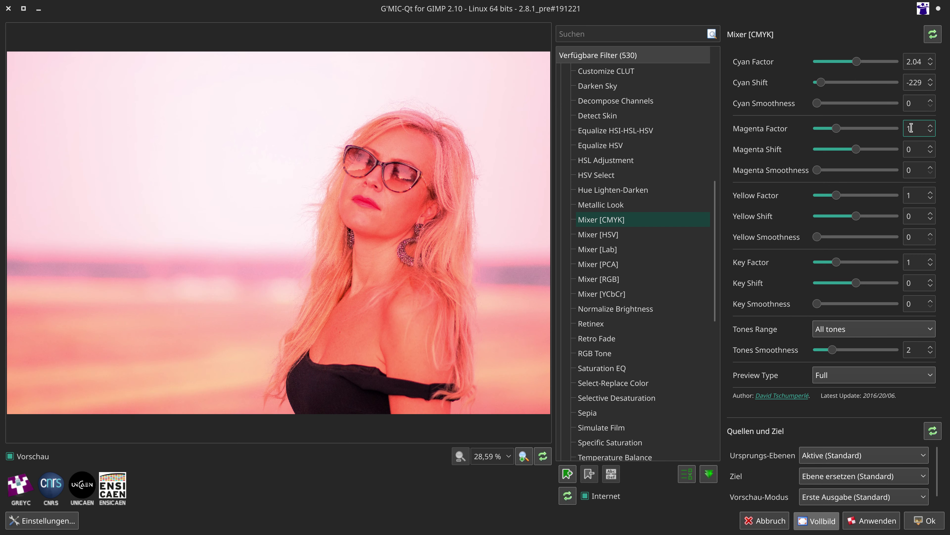
triple_click(921, 83)
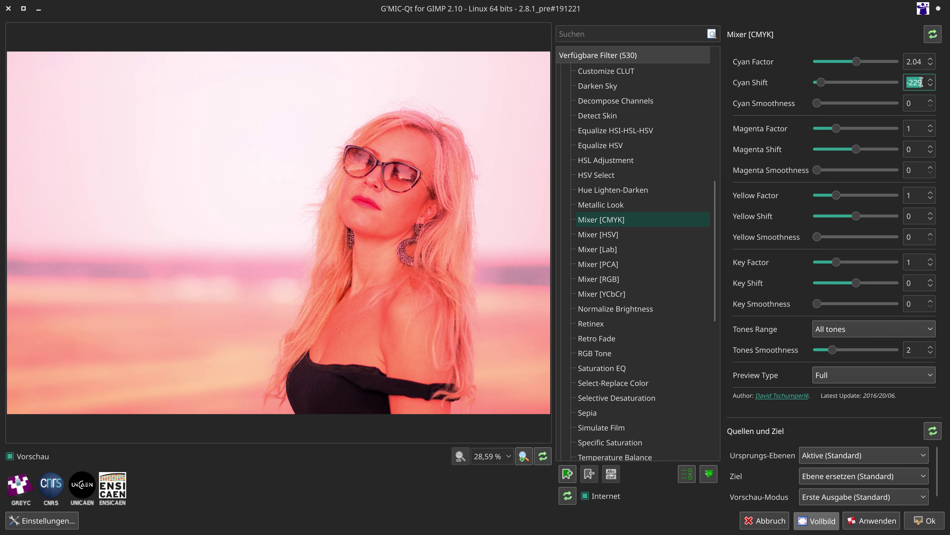
text(-)
text(28)
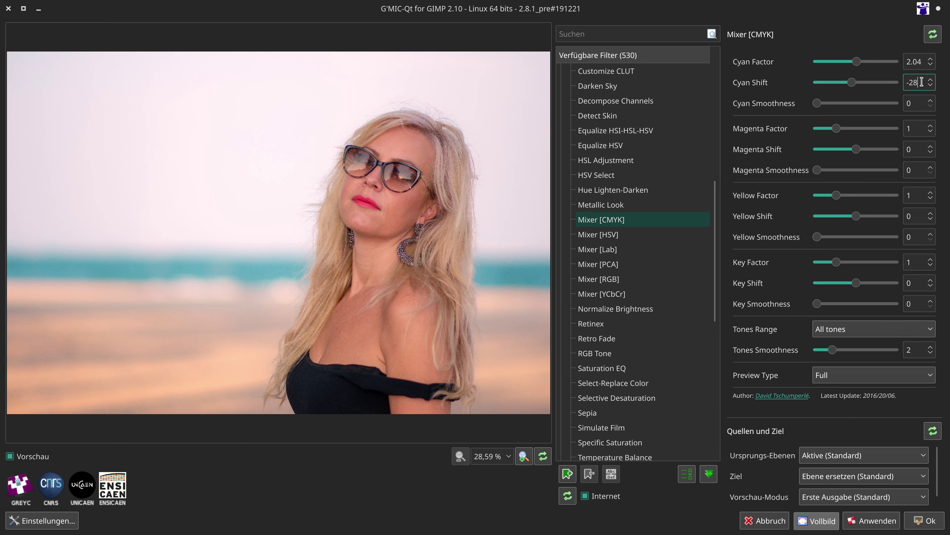
Set Magenta Shift to -2.55 and begin setting Yellow Factor to 1.09.
click(919, 128)
click(921, 147)
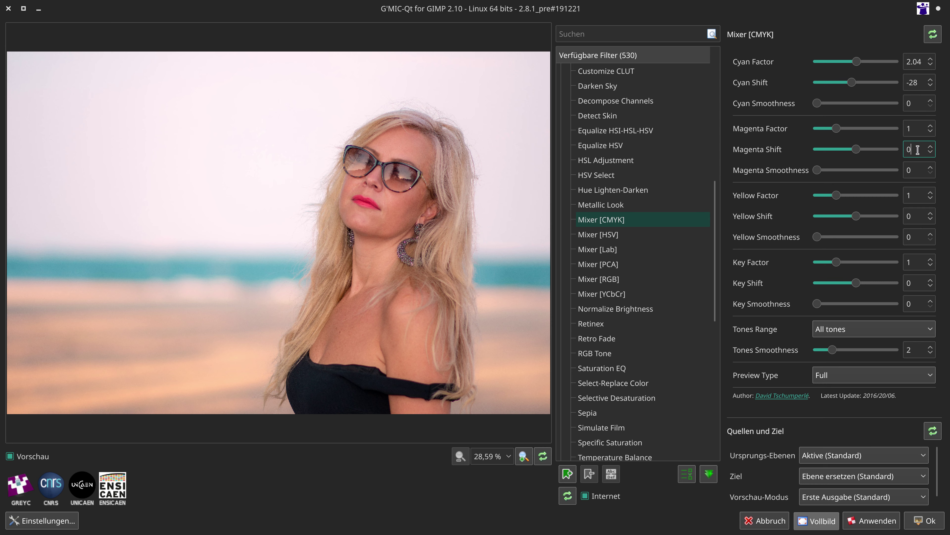
click(919, 127)
double_click(925, 149)
text(-2)
text(55)
key(Return)
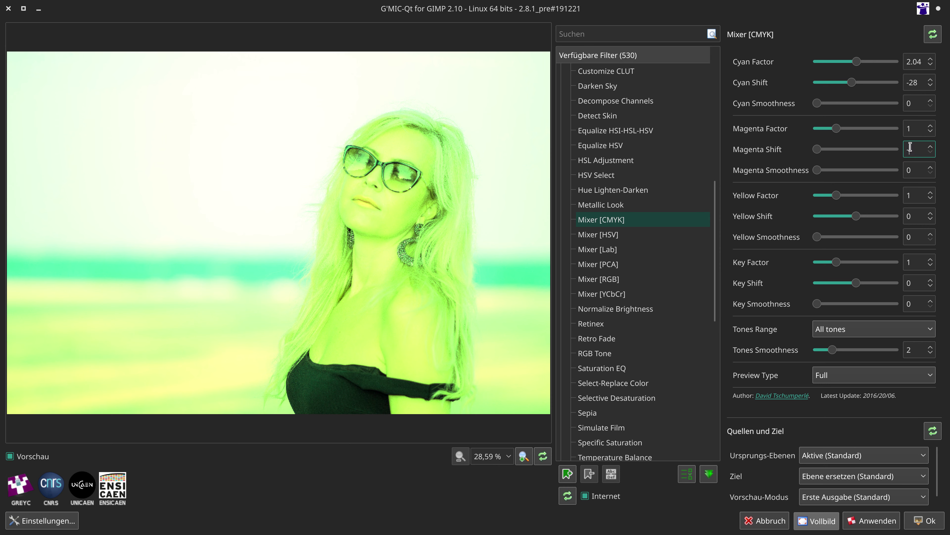
text(0)
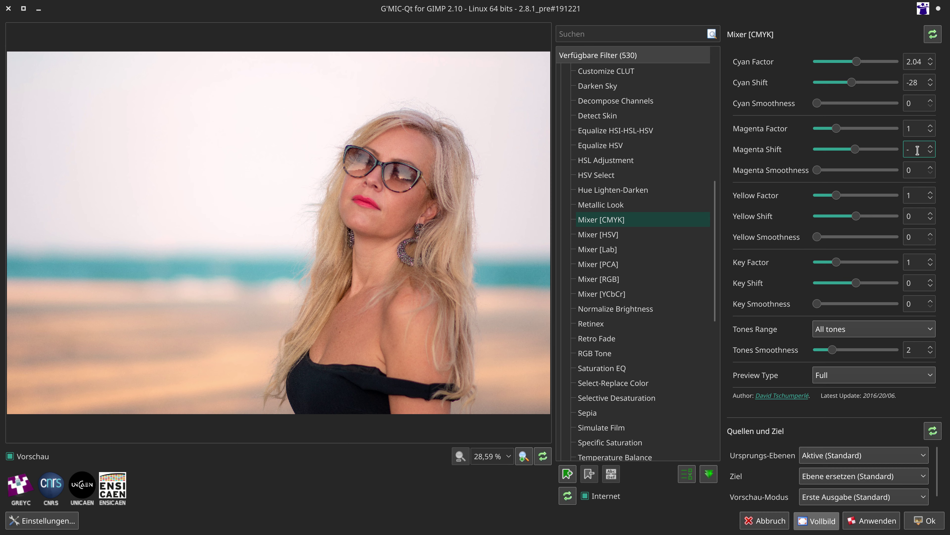
text(2.)
text(55)
click(919, 168)
click(917, 191)
Set Yellow Factor 1.09, Yellow Shift -2.55 and Key Factor 0.91.
text(,09)
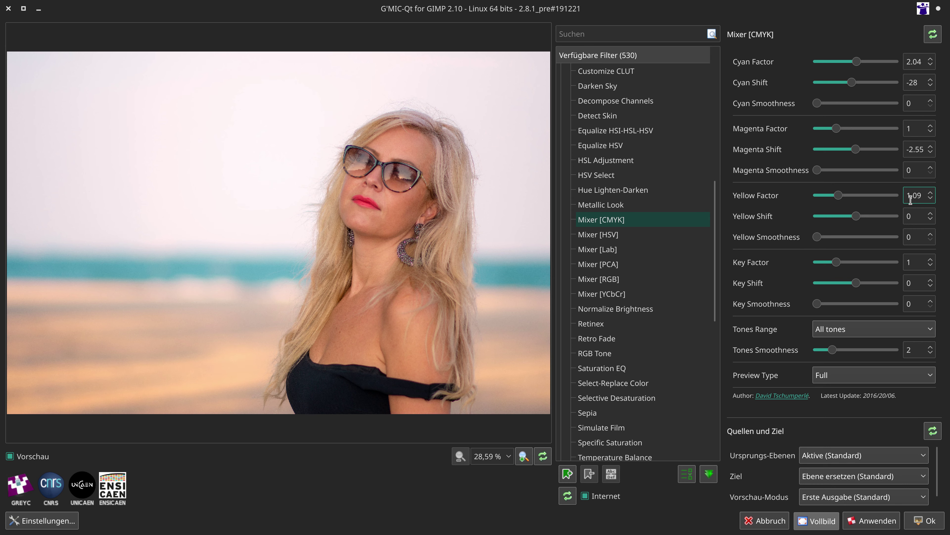
key(Return)
click(918, 213)
key(BackSpace)
text(2)
text(,55)
click(921, 262)
text(0,91)
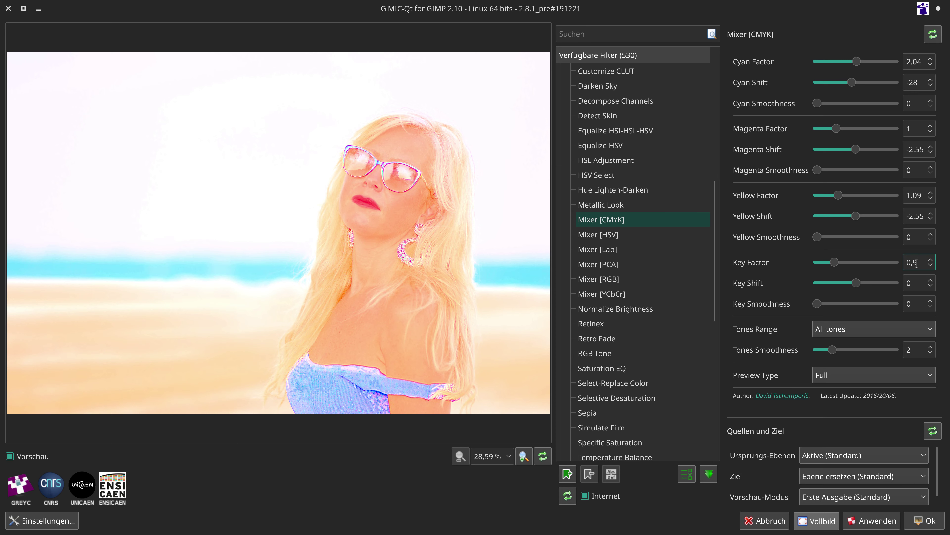
click(919, 280)
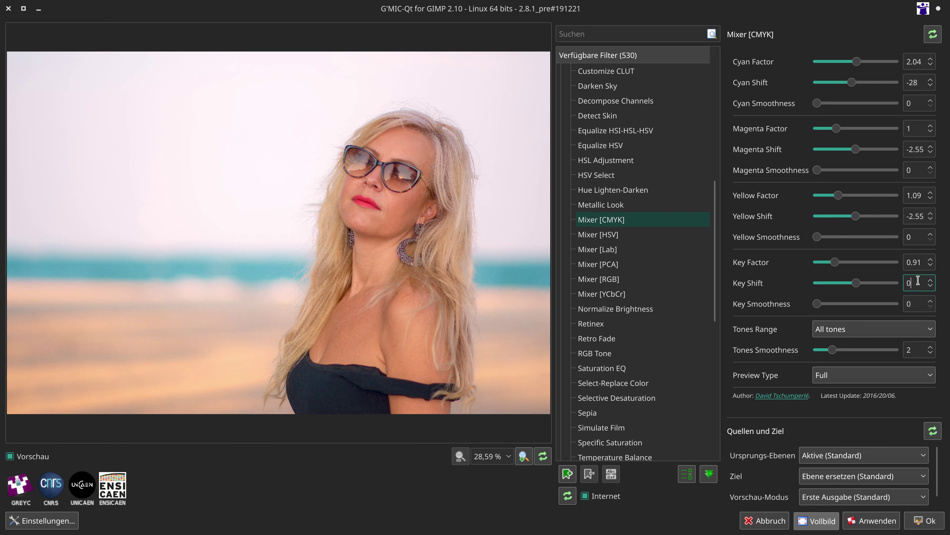
Compare the graded preview against the original, then apply the CMYK mix to the layer.
click(355, 244)
click(356, 243)
click(356, 243)
click(356, 245)
click(355, 246)
click(355, 246)
click(922, 521)
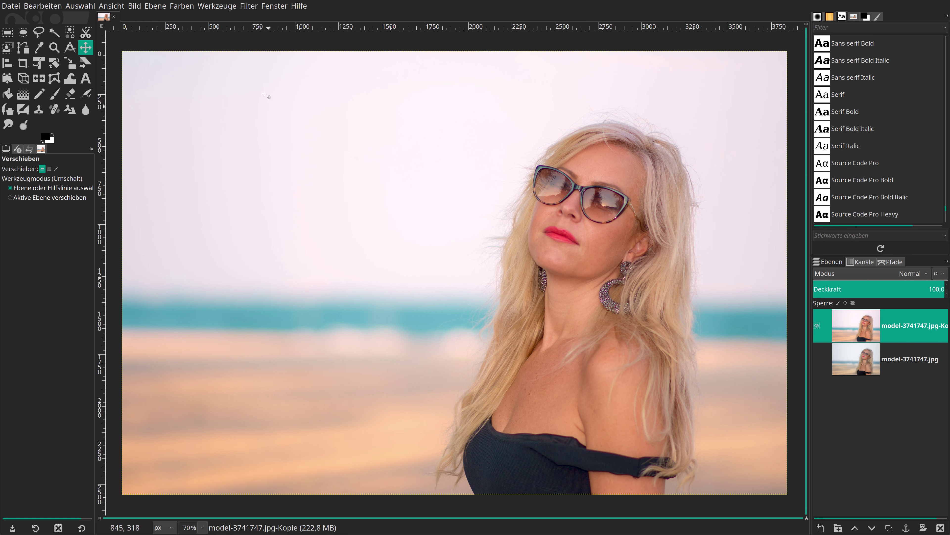
Sharpen the graded layer with Unsharp Mask (radius 3, amount 0.5) and duplicate it.
click(248, 6)
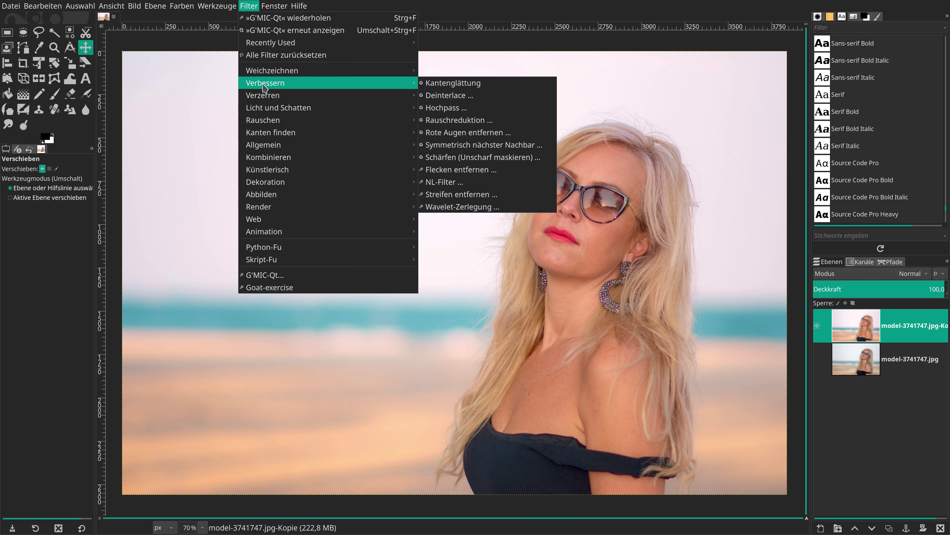
click(494, 154)
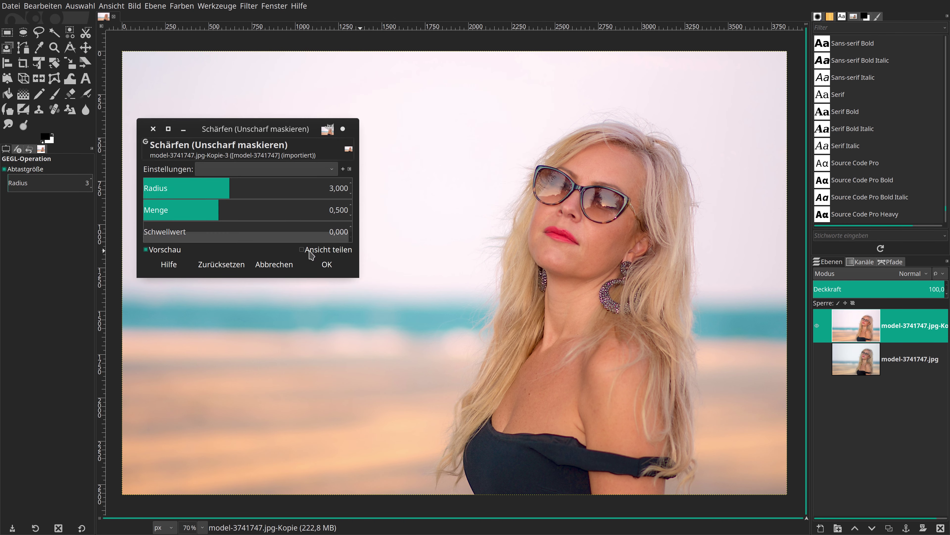
click(327, 264)
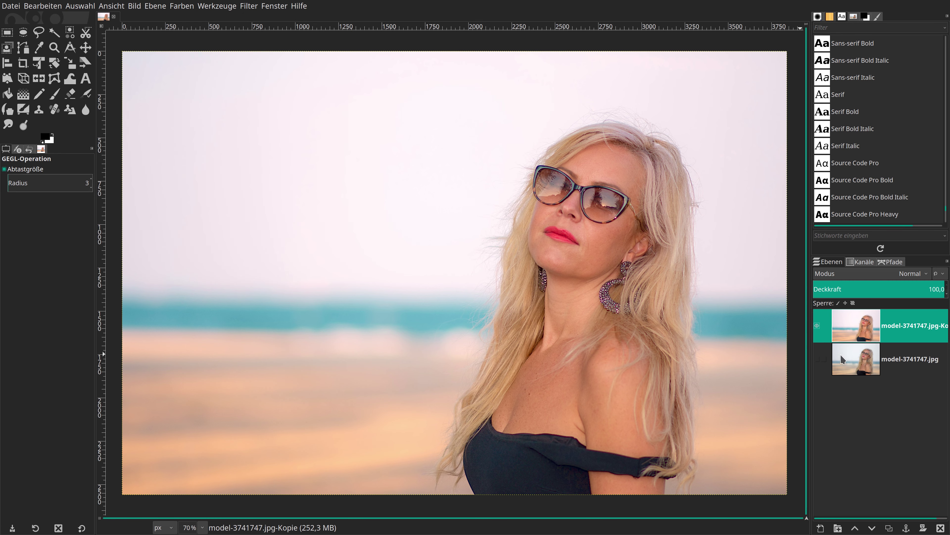
click(886, 526)
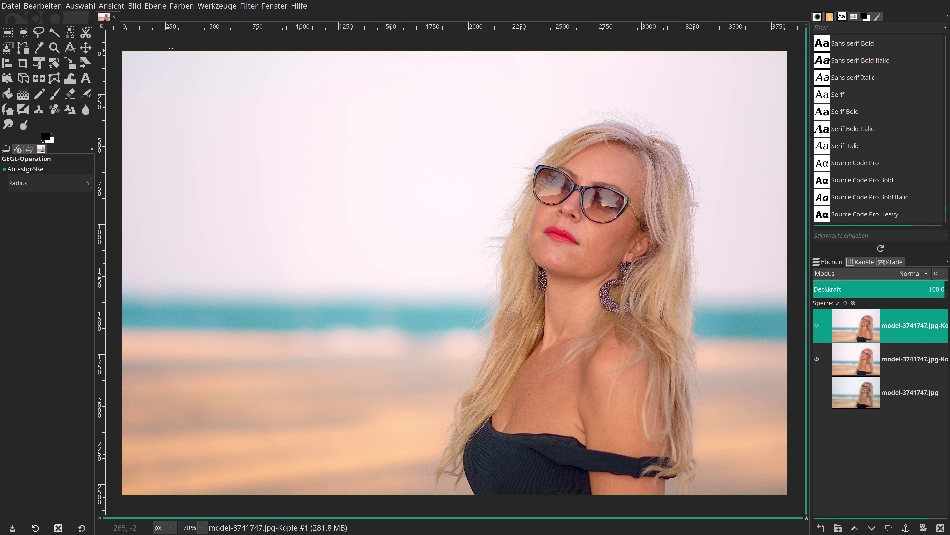
Brighten the top copy with a Curves Value point lifting input 146 to output 171.
click(182, 6)
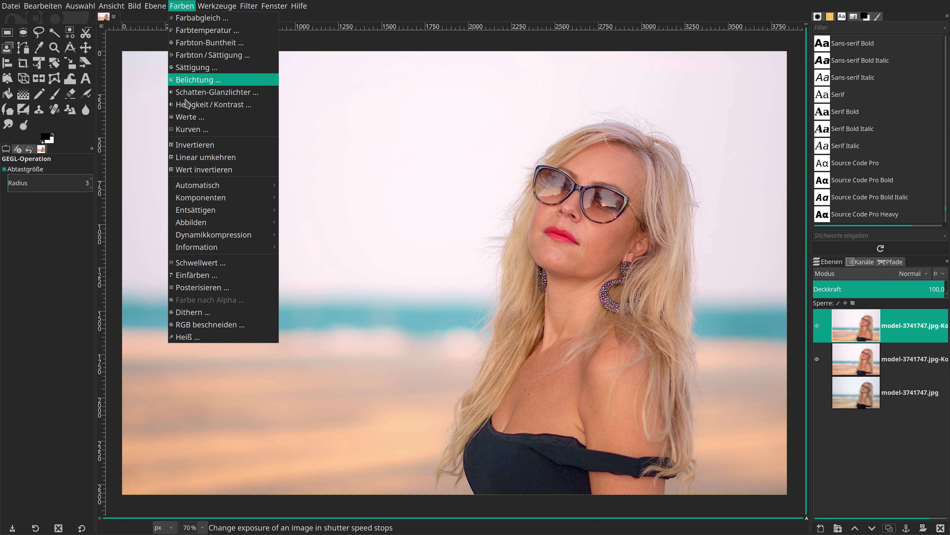
click(194, 129)
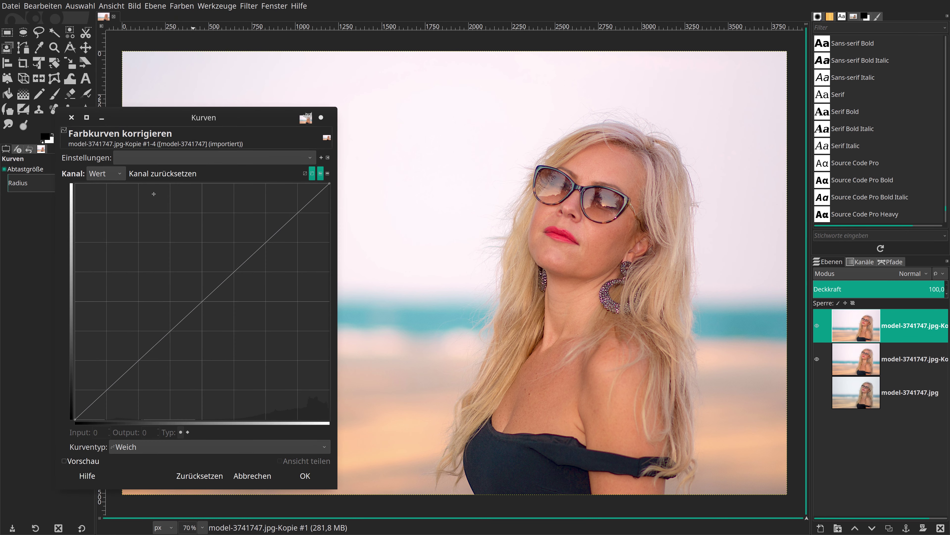
drag(219, 120, 280, 97)
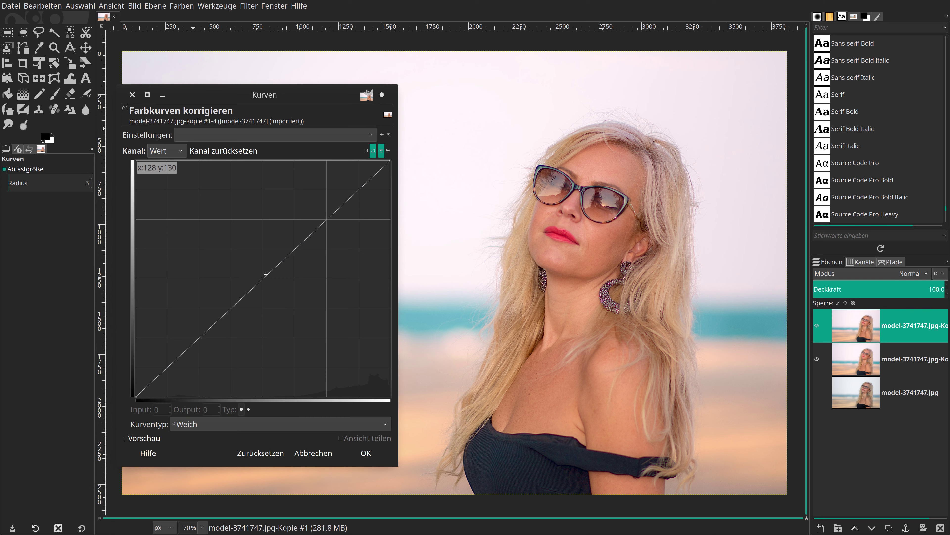
mouse_move(265, 274)
mouse_down()
mouse_move(262, 249)
mouse_move(228, 214)
mouse_move(164, 222)
mouse_move(244, 282)
mouse_move(284, 263)
mouse_up()
click(125, 438)
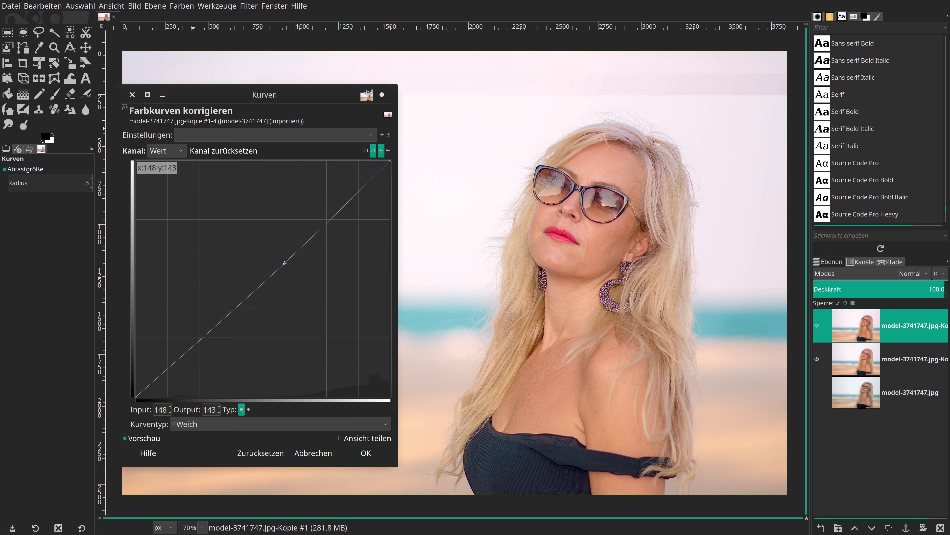
click(260, 452)
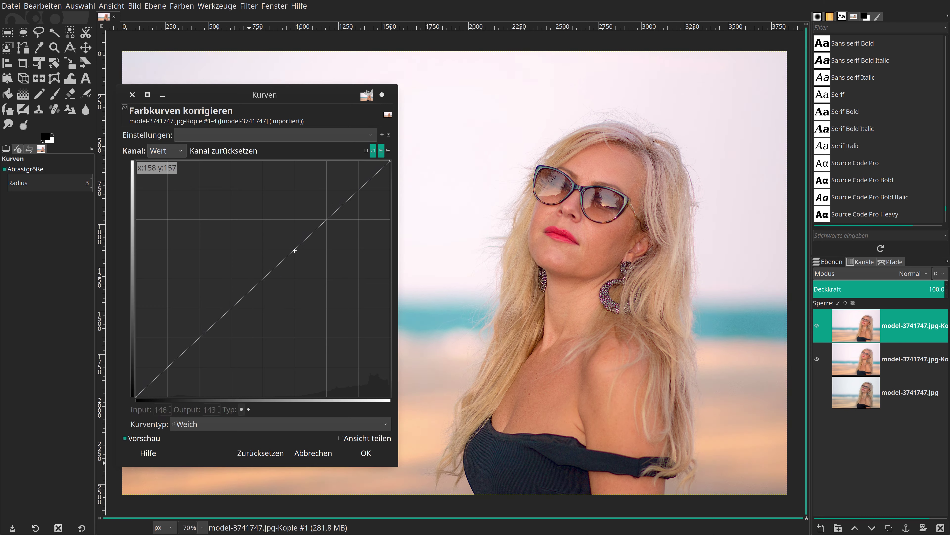
mouse_move(295, 251)
mouse_down()
mouse_move(295, 220)
mouse_move(282, 238)
mouse_up()
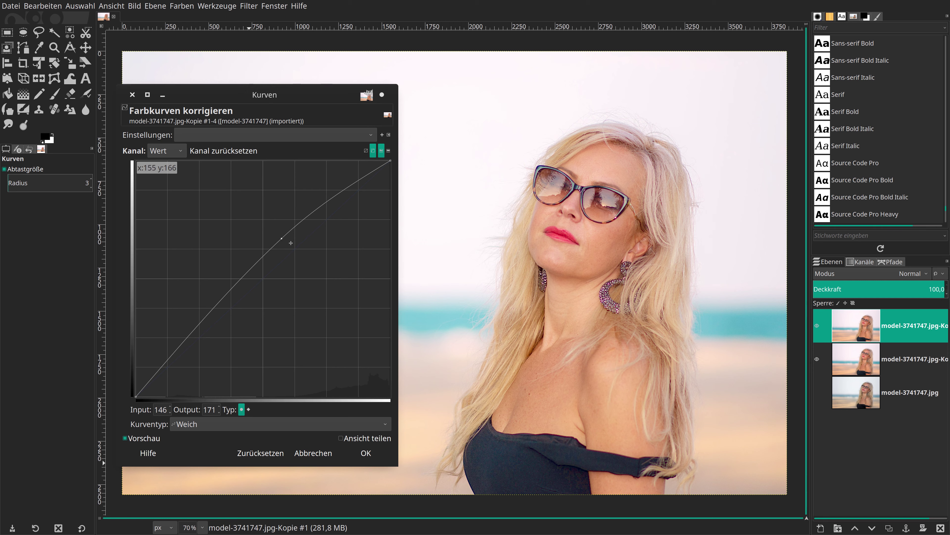
click(163, 151)
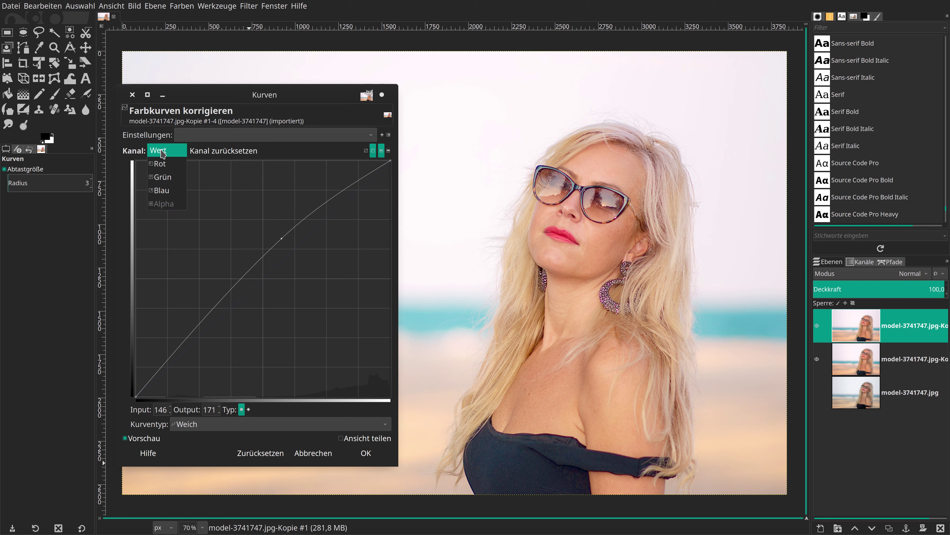
Give the red channel an S-curve (64→32, 191→224).
click(162, 166)
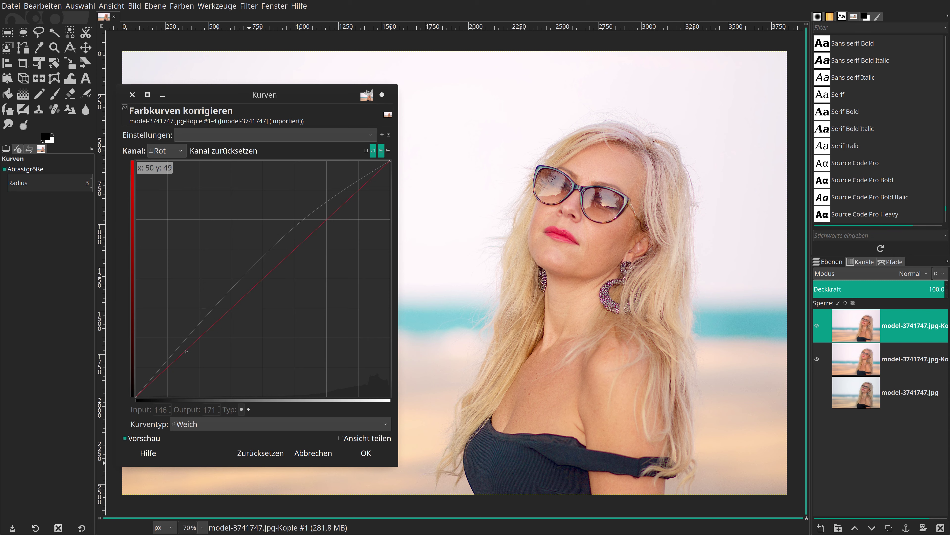
drag(185, 351, 200, 366)
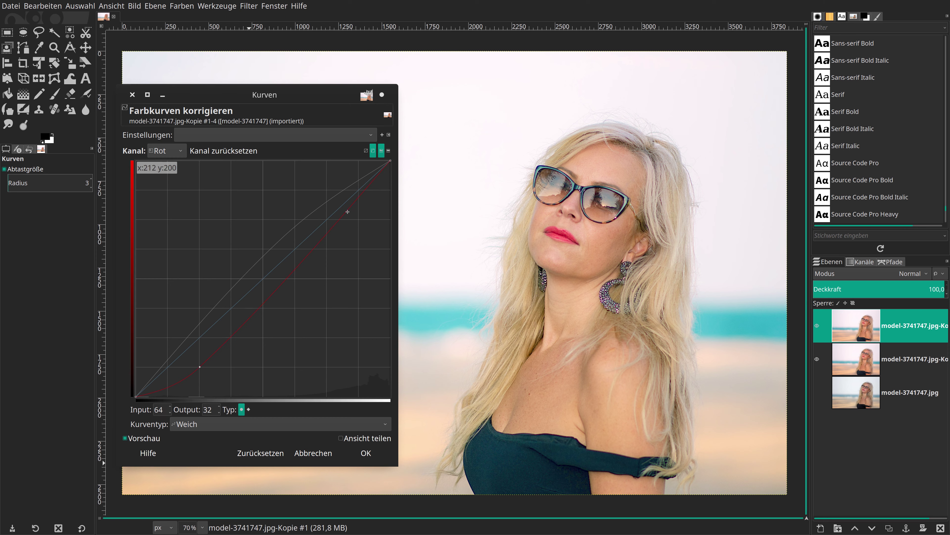
drag(347, 212, 326, 189)
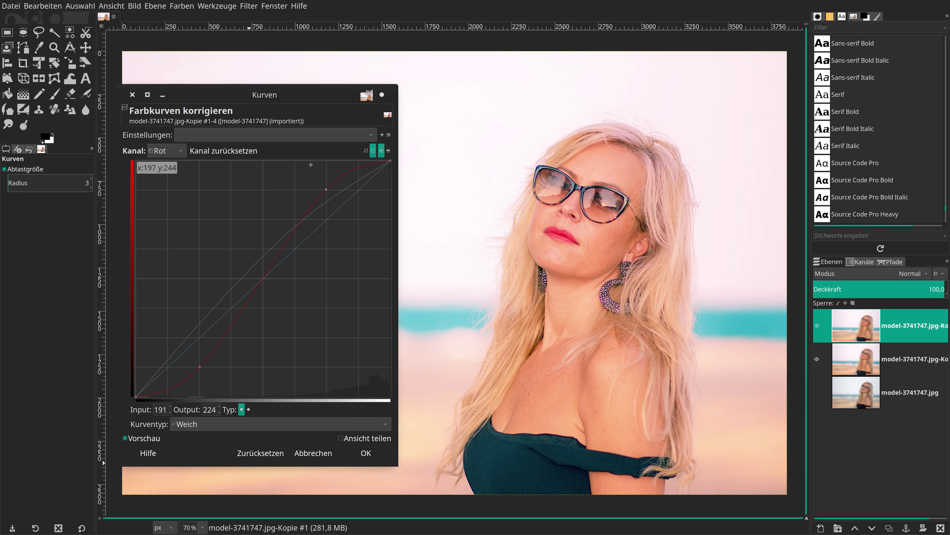
Give the green channel a matching S-curve (62→32, 191→223).
click(162, 153)
click(162, 163)
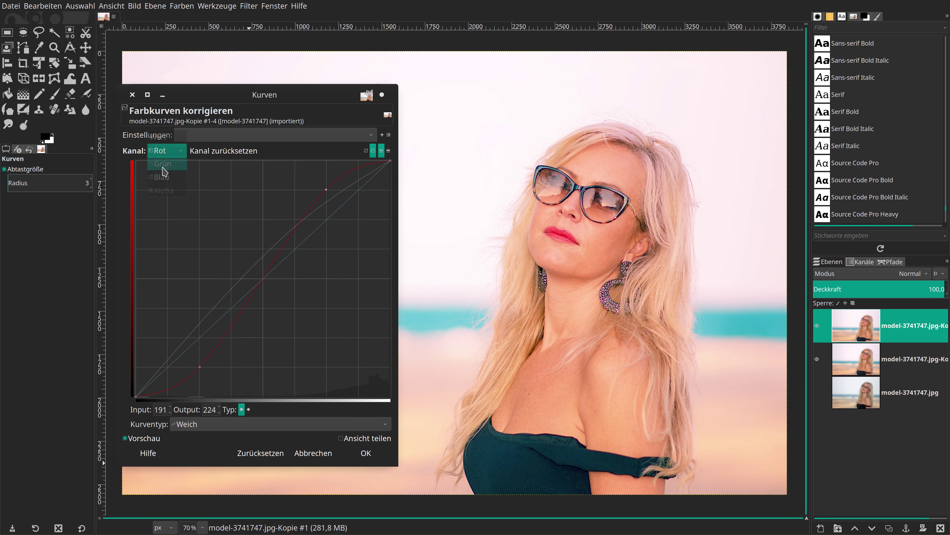
drag(174, 359, 200, 369)
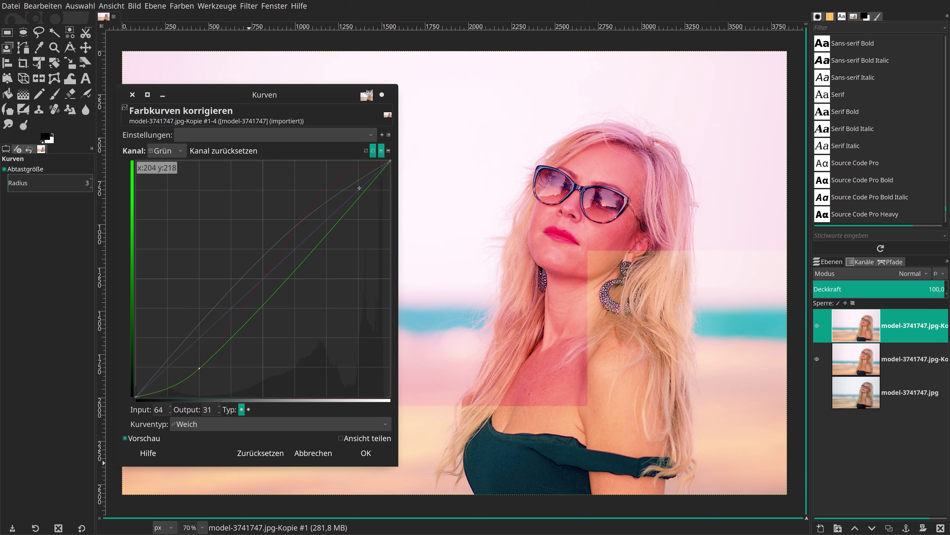
drag(354, 198, 326, 189)
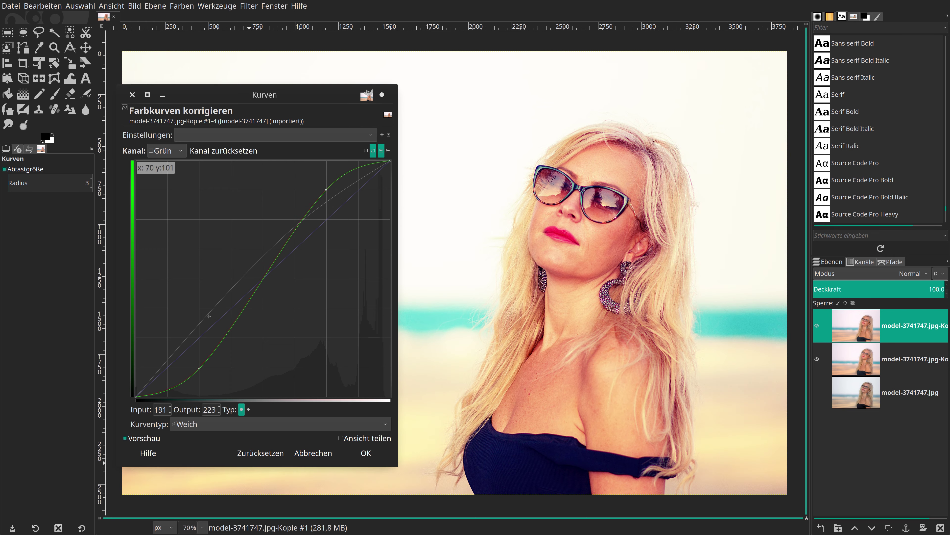
click(163, 151)
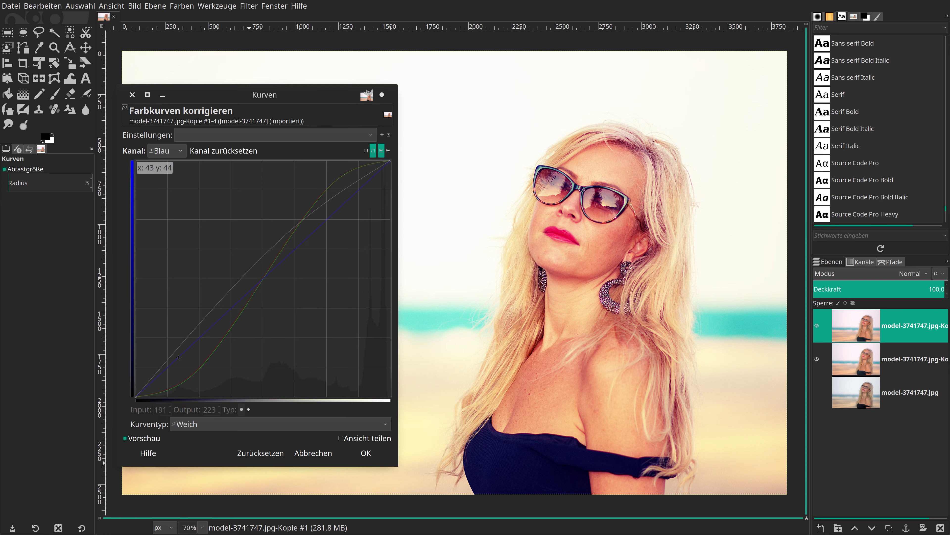
Bend the blue curve into an inverse S: shadows 31→64, highlights 223→191.
drag(181, 355, 167, 336)
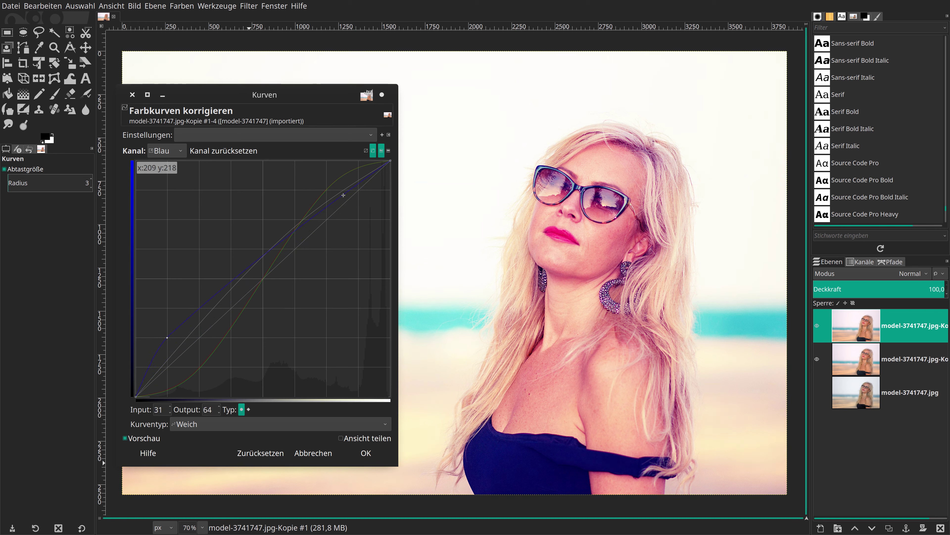
drag(343, 195, 358, 221)
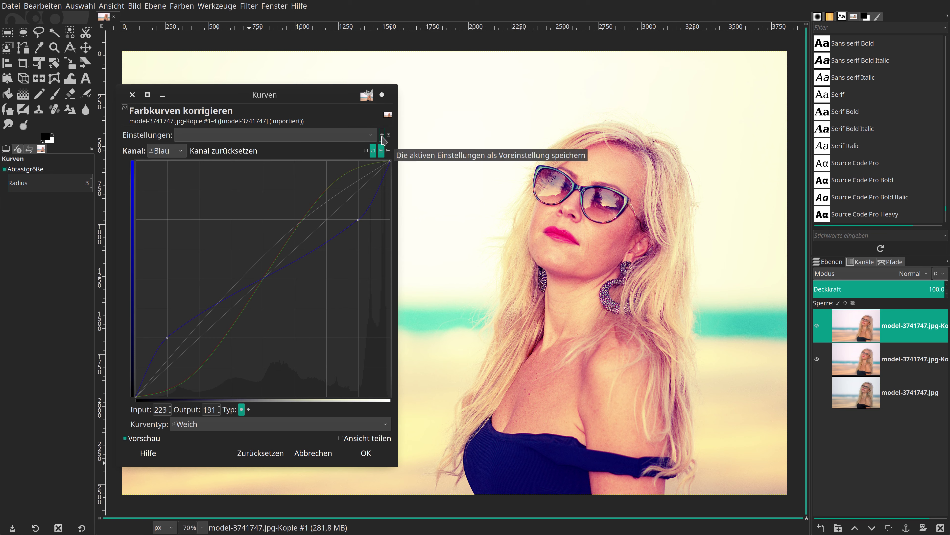
Save the current curve settings as a preset named 'Cross-Processing'.
click(382, 135)
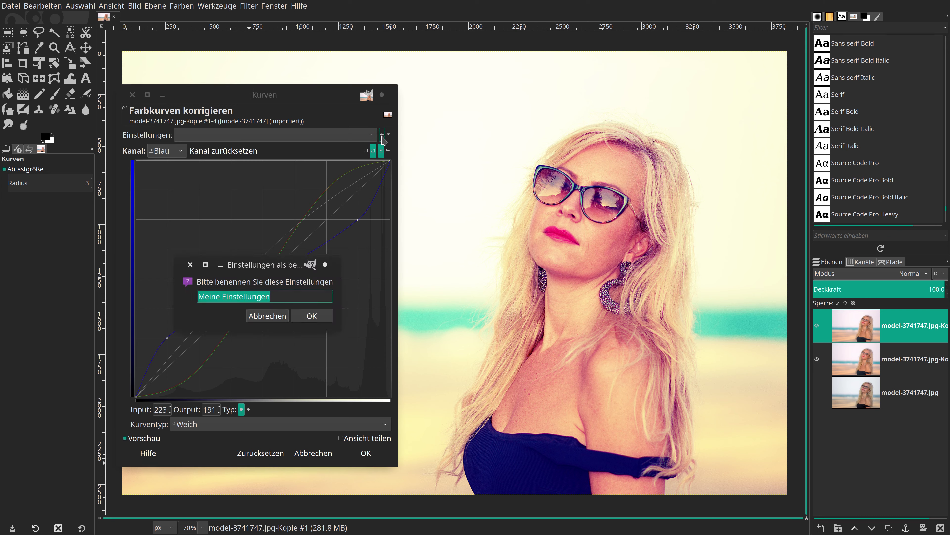
text(Cross-)
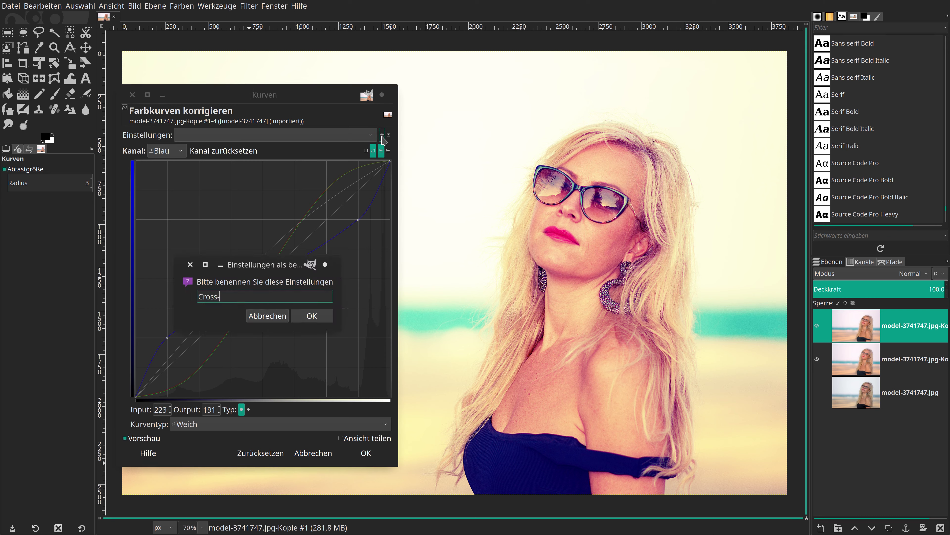
text(Proce)
text(ssing)
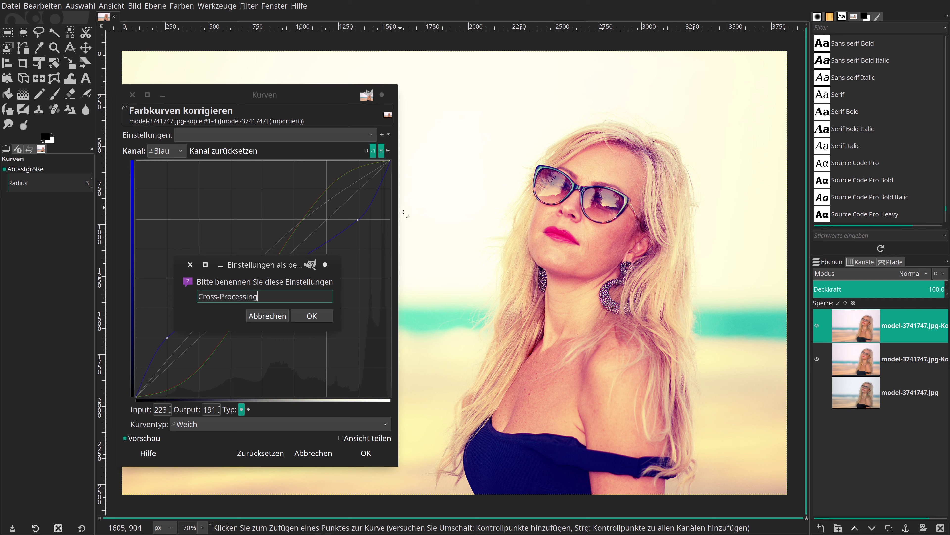
click(312, 315)
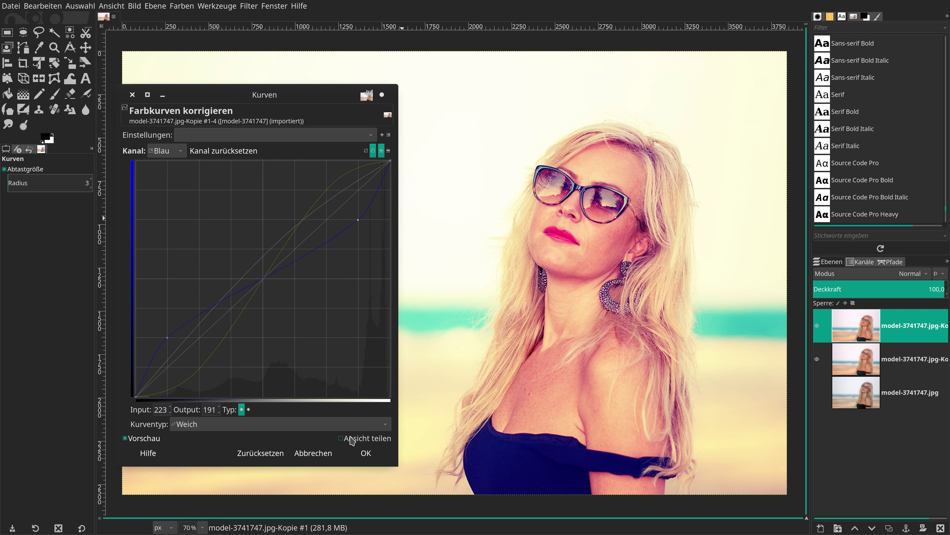
Apply the cross-processing curves and merge the 50% opacity graded copy down.
click(367, 453)
text(50)
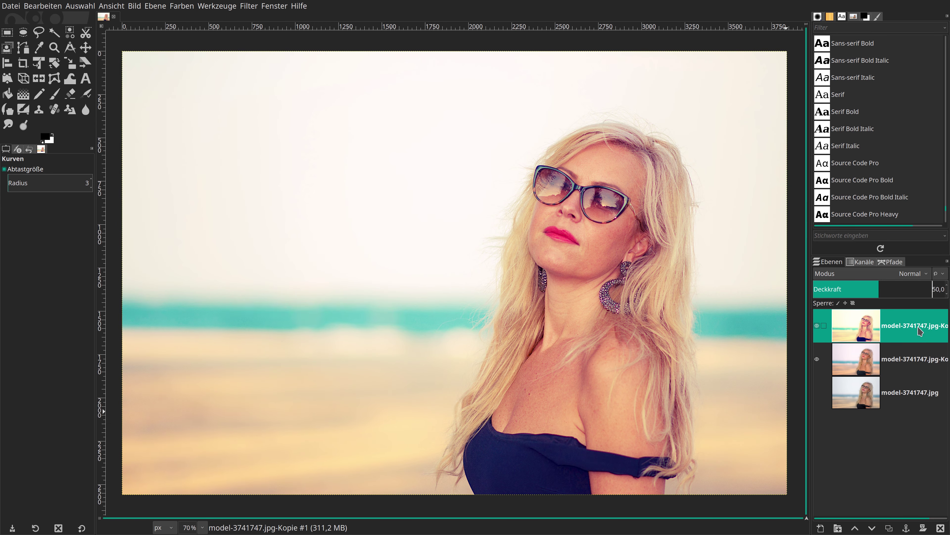
right_click(868, 330)
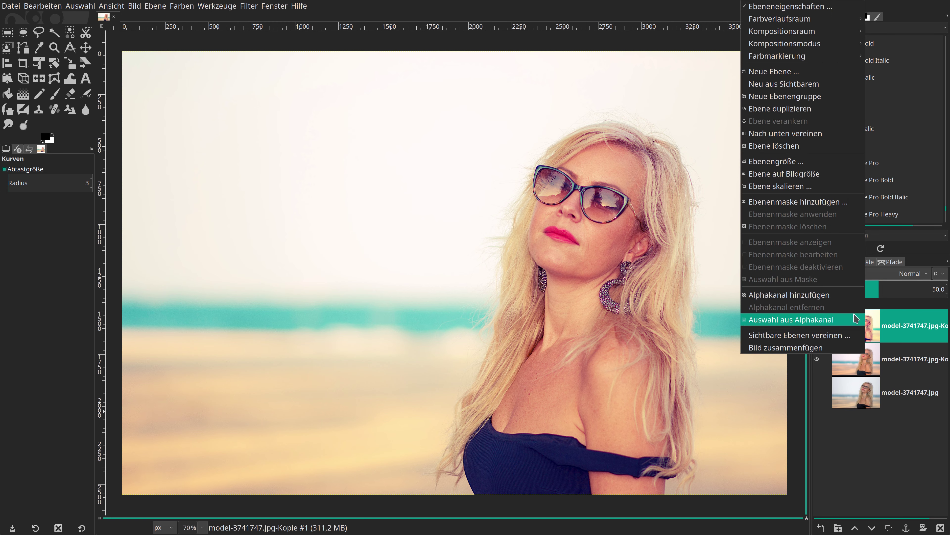
click(815, 138)
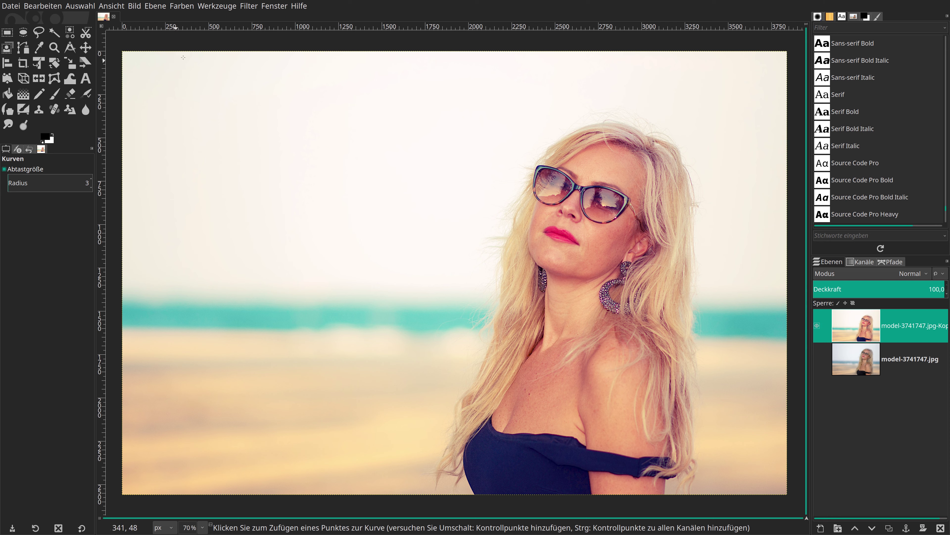
Decompose the portrait into a separate HSV image.
click(182, 6)
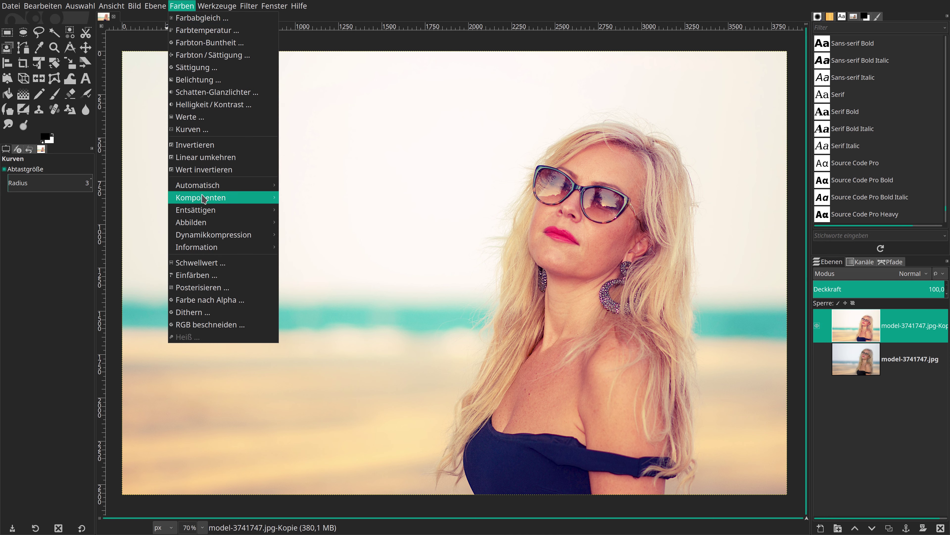
mouse_move(223, 197)
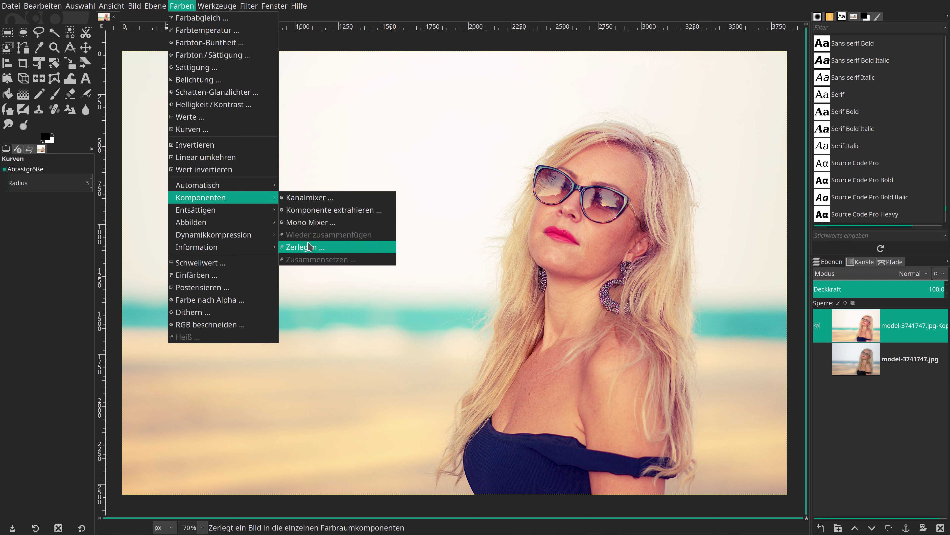
click(309, 246)
click(496, 257)
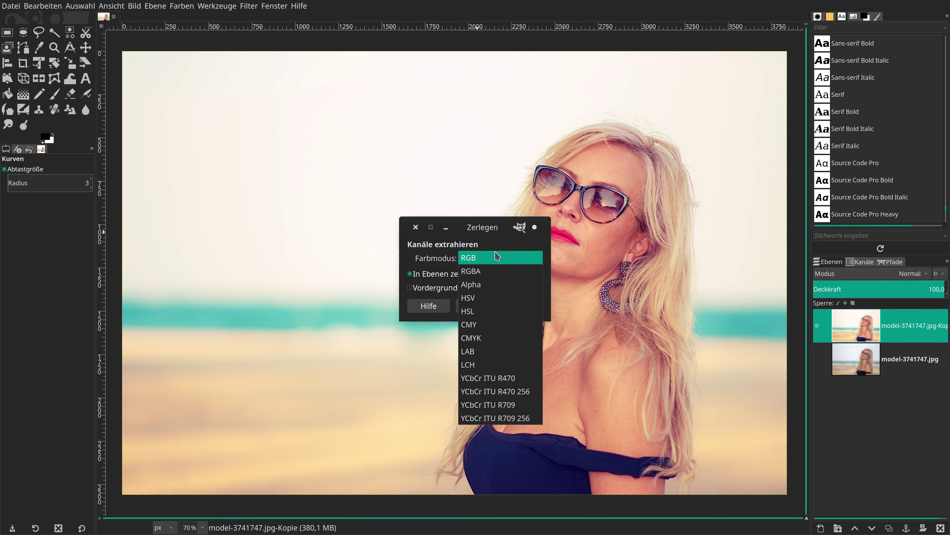
click(496, 297)
click(522, 306)
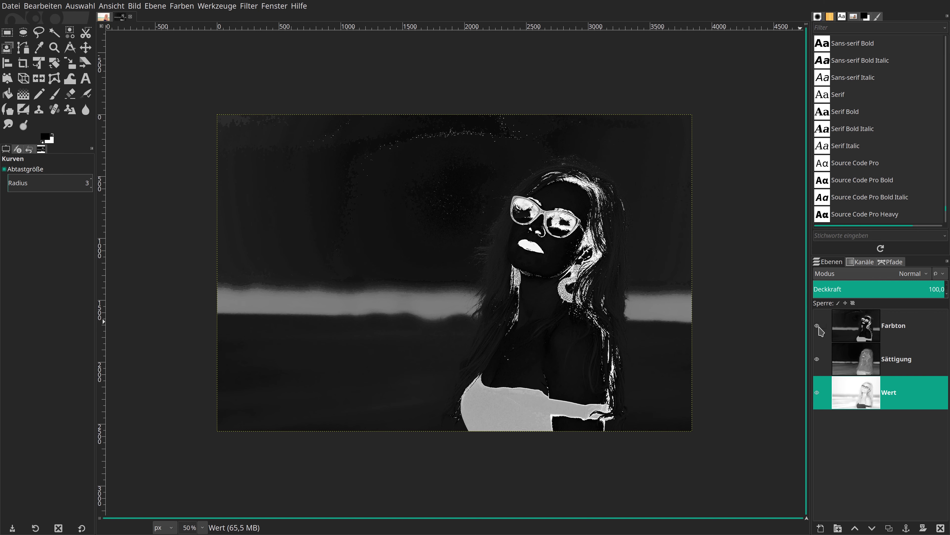
Hide Farbton and Sättigung, copy the Wert layer, and return to the portrait.
click(817, 325)
click(817, 358)
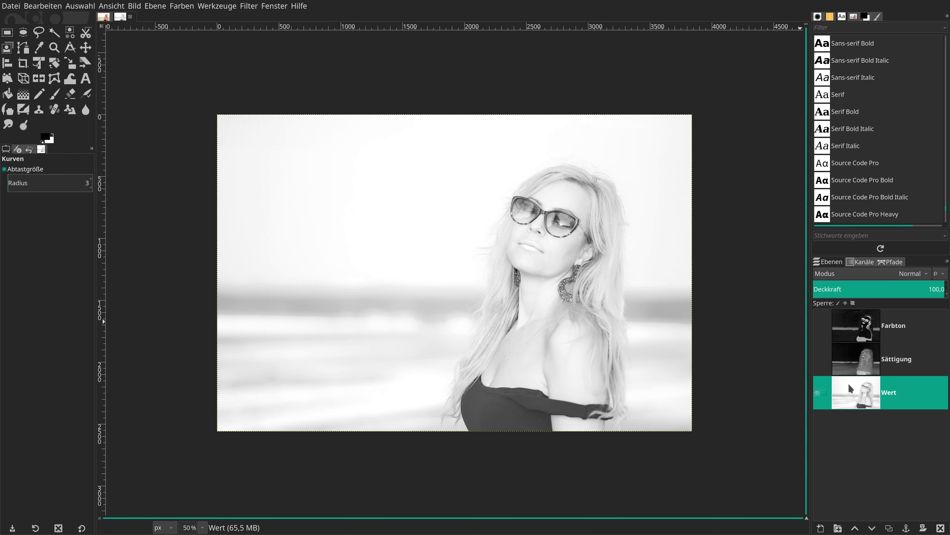
right_click(471, 289)
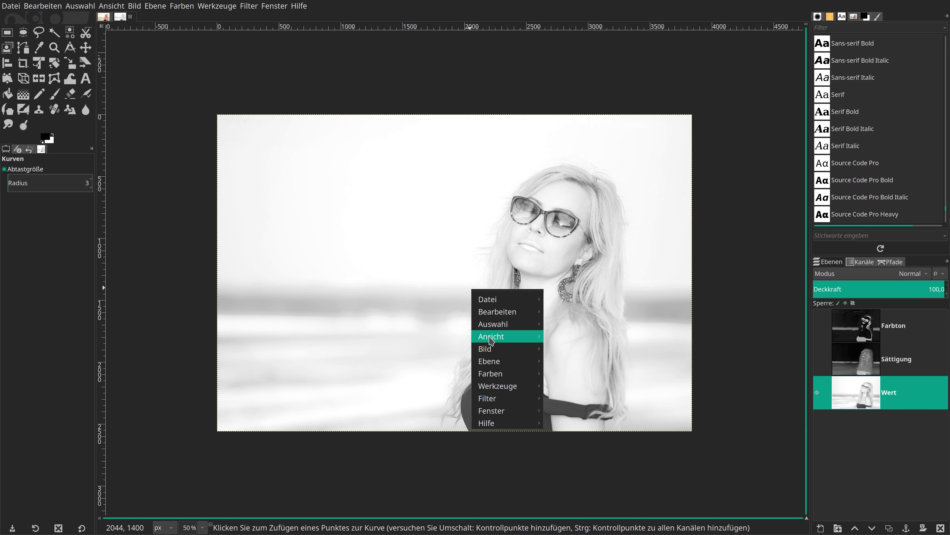
mouse_move(498, 311)
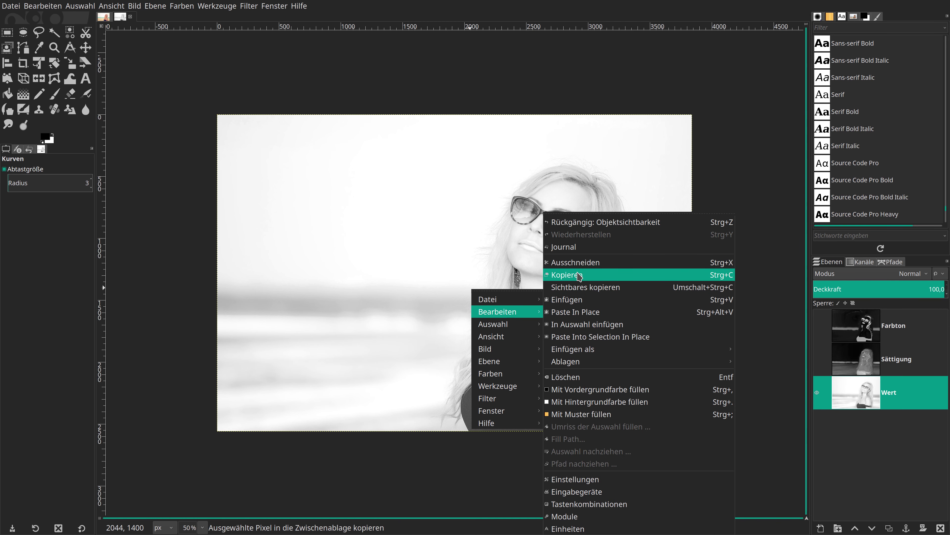
click(573, 274)
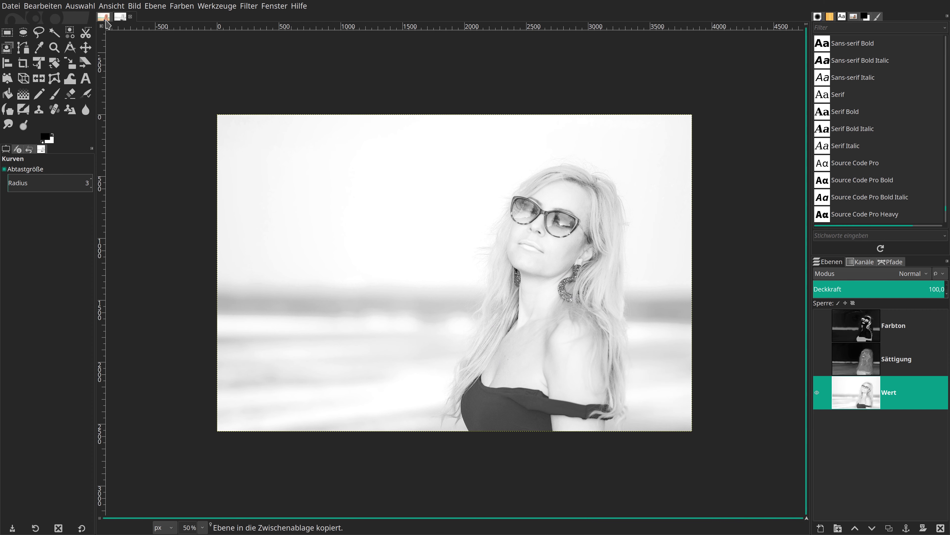
click(106, 18)
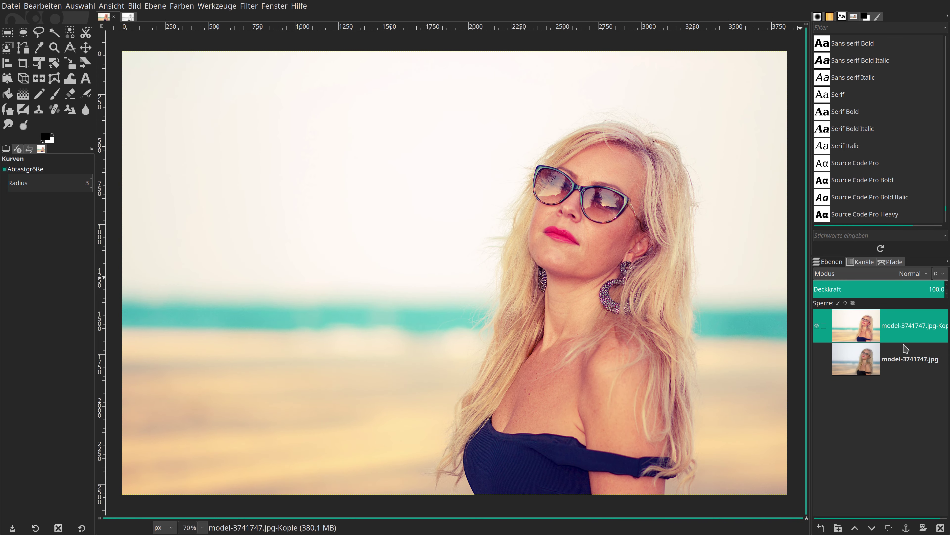
Duplicate the portrait layer and give the copy a white layer mask.
click(889, 527)
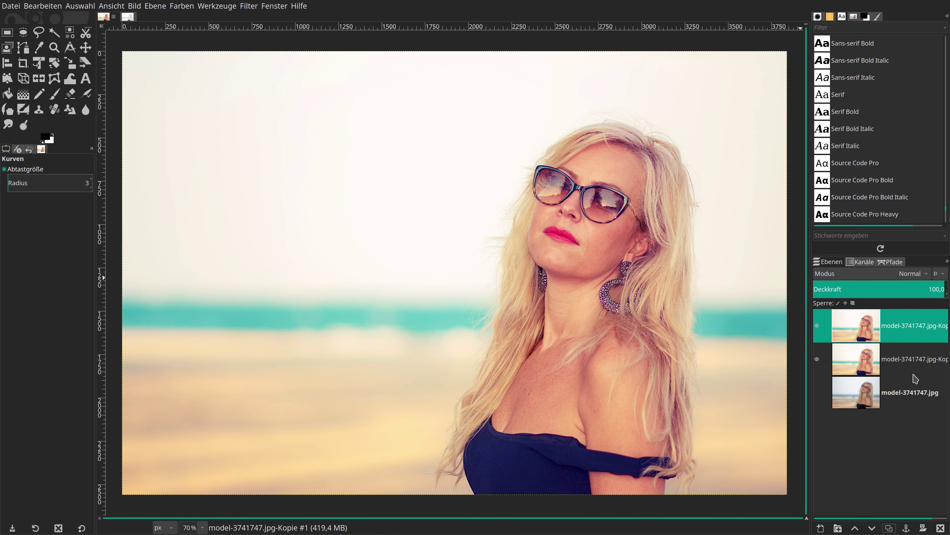
right_click(907, 328)
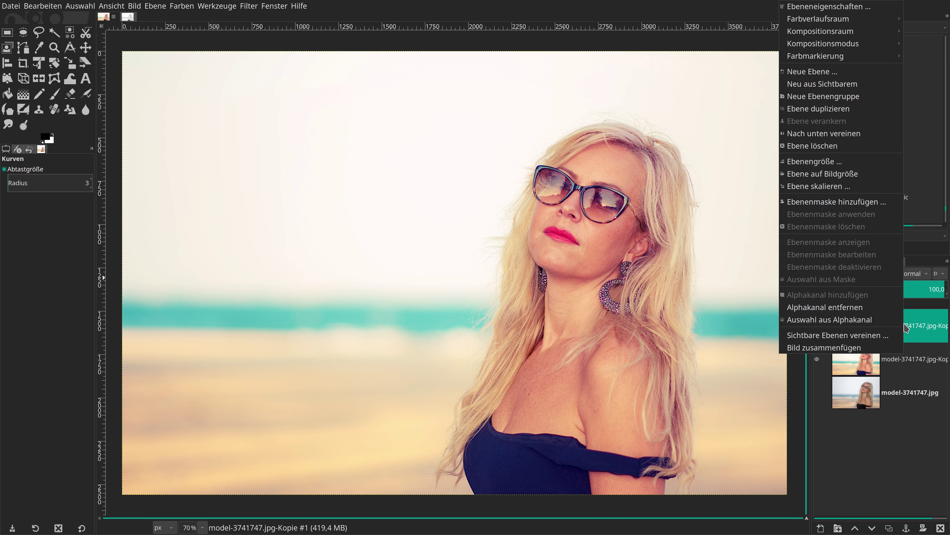
click(878, 203)
click(927, 290)
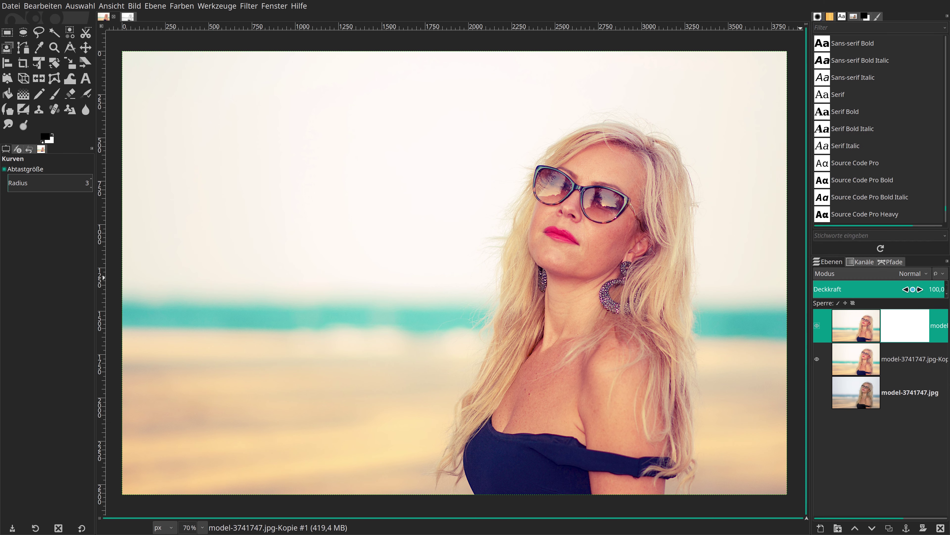
Paste the Wert brightness image into the mask, anchor it, and return to the layer.
right_click(391, 213)
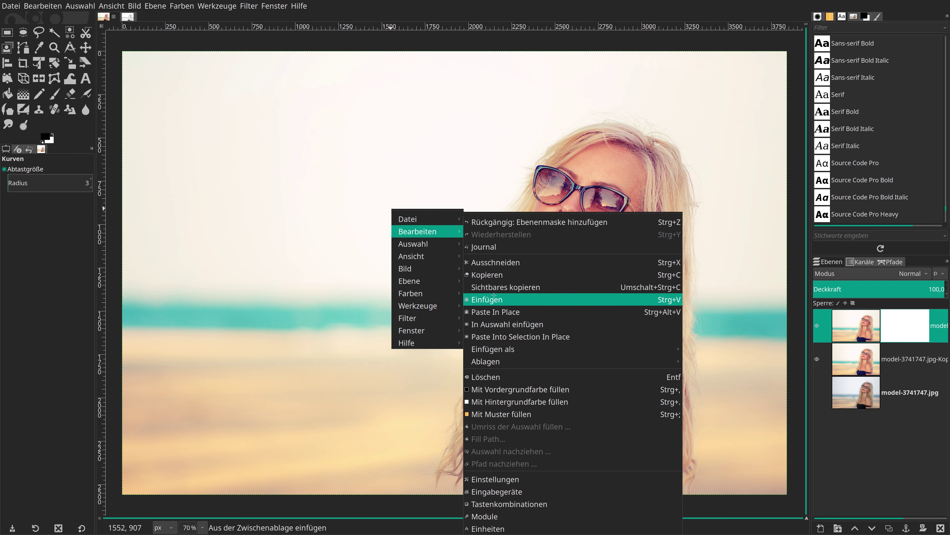
click(494, 300)
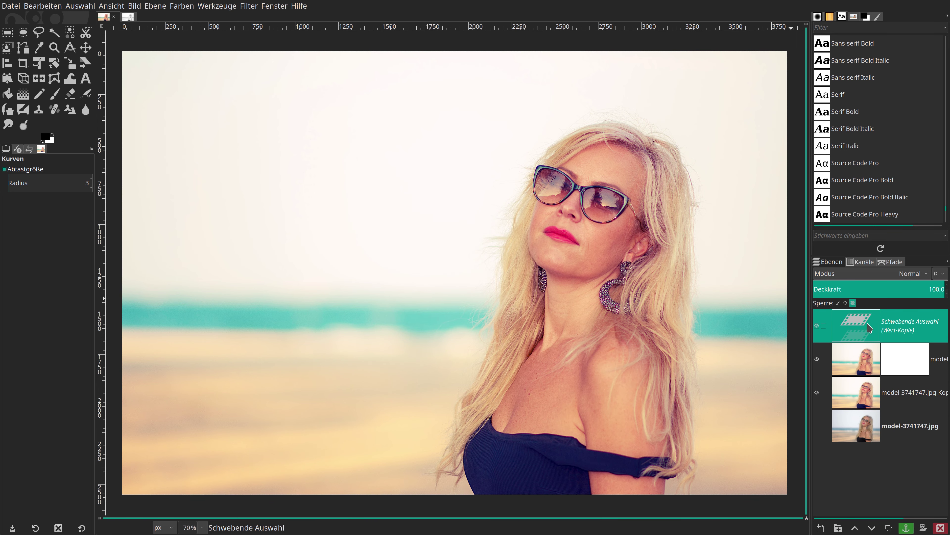
click(907, 528)
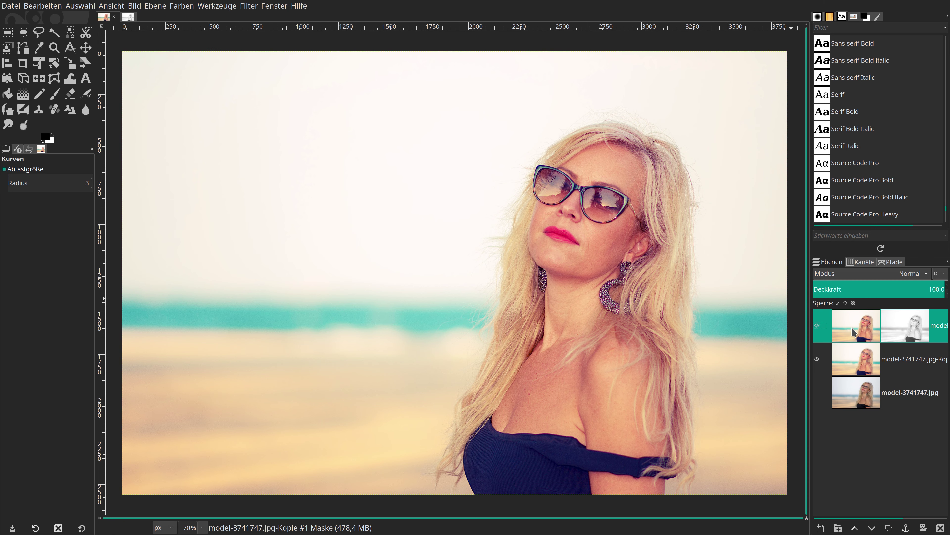
click(848, 321)
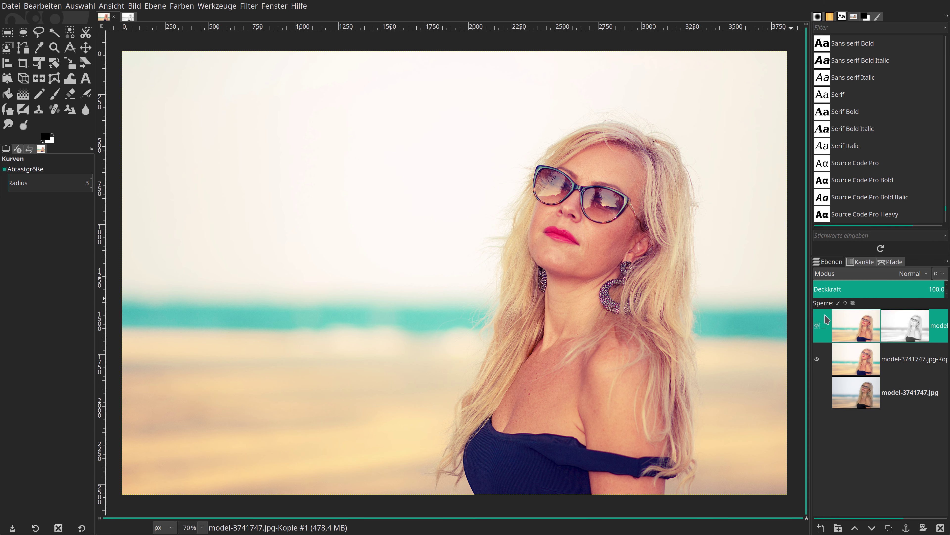
Set the masked copy's Saturation scale to 0,8, toggling the preview to compare.
click(181, 5)
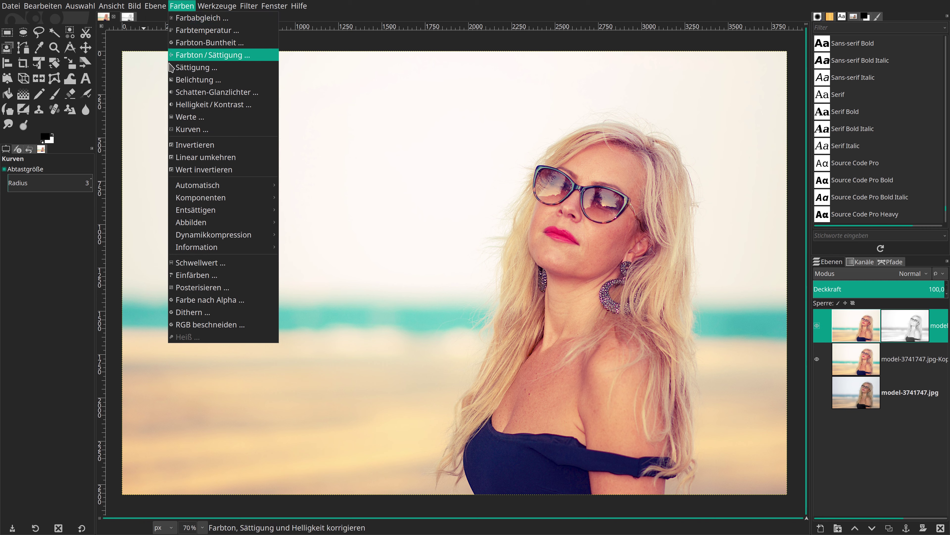
click(182, 67)
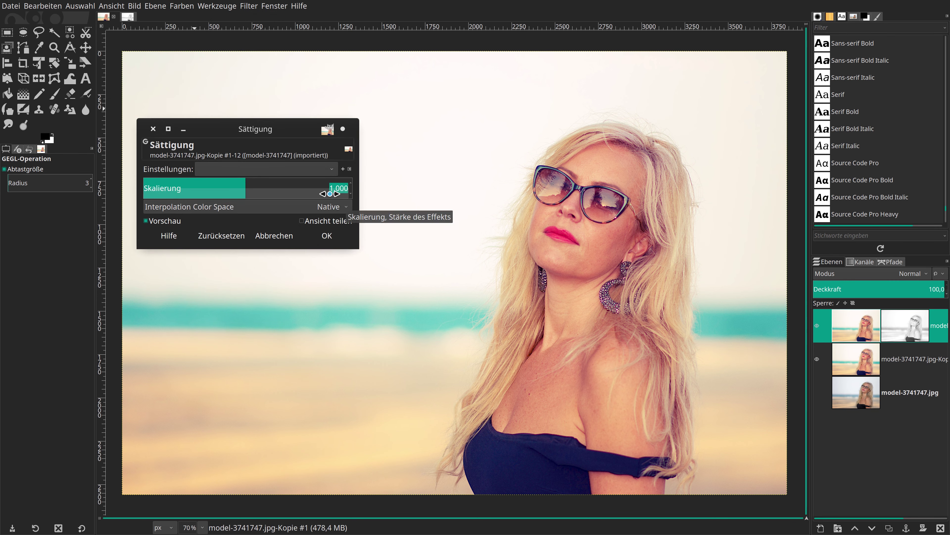
text(0,8)
key(Return)
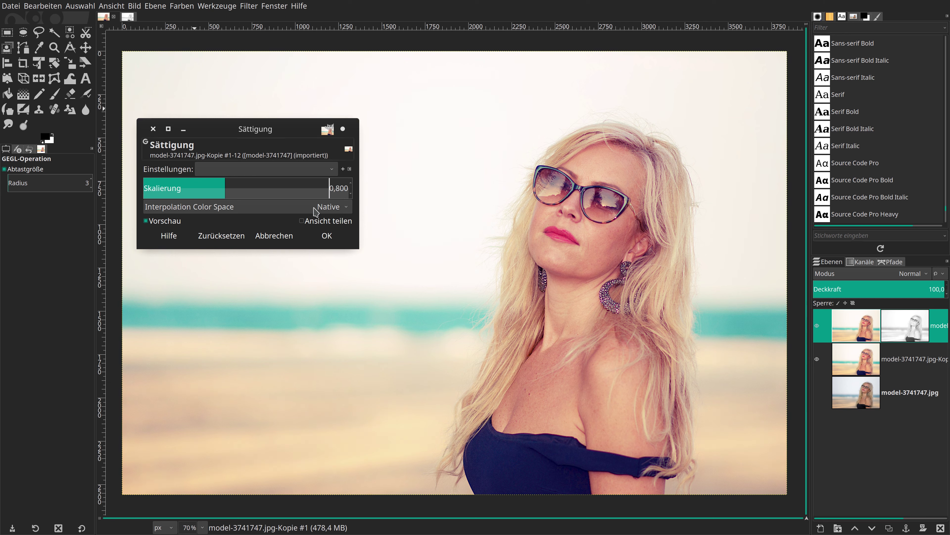
click(175, 221)
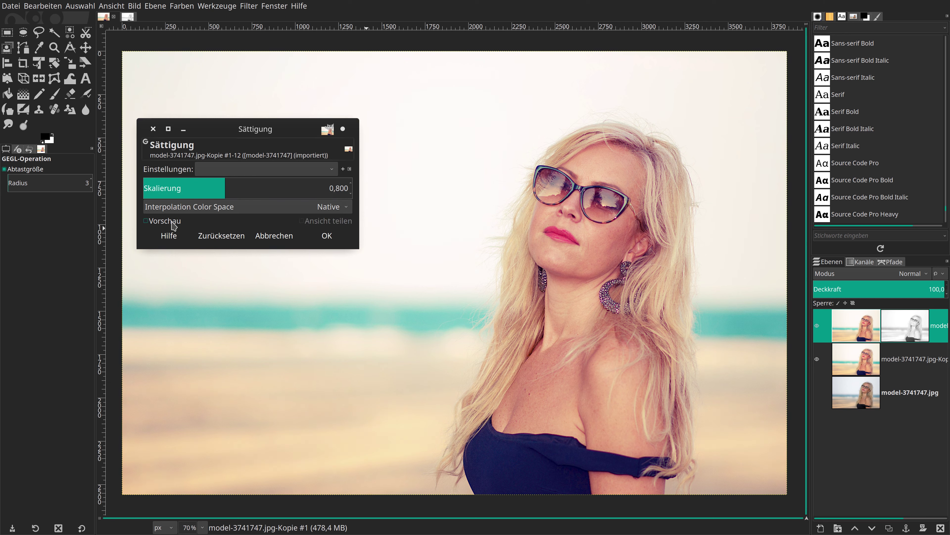
click(175, 221)
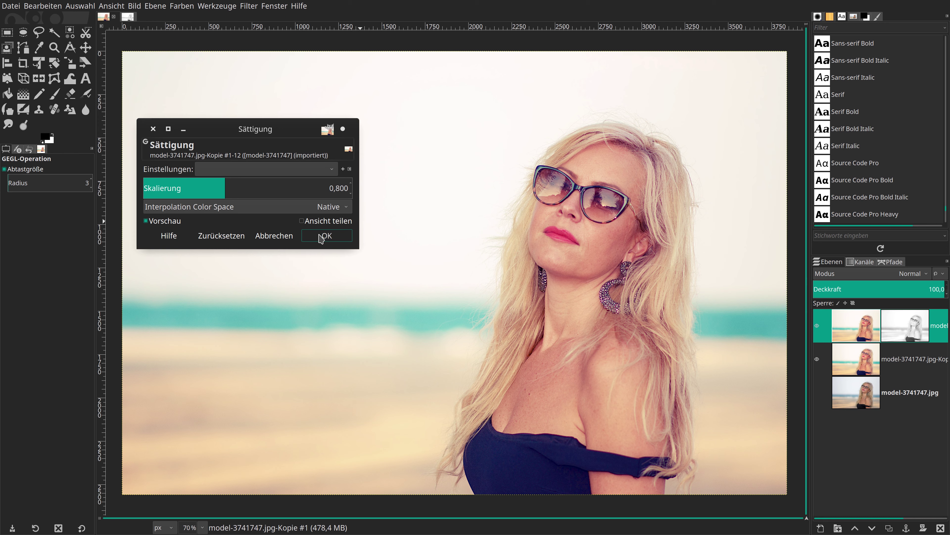
click(170, 226)
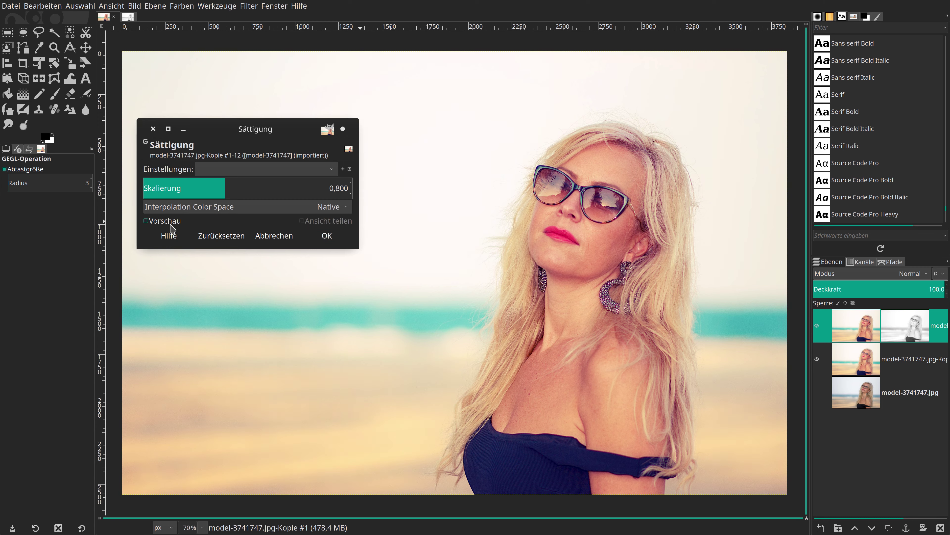
click(170, 226)
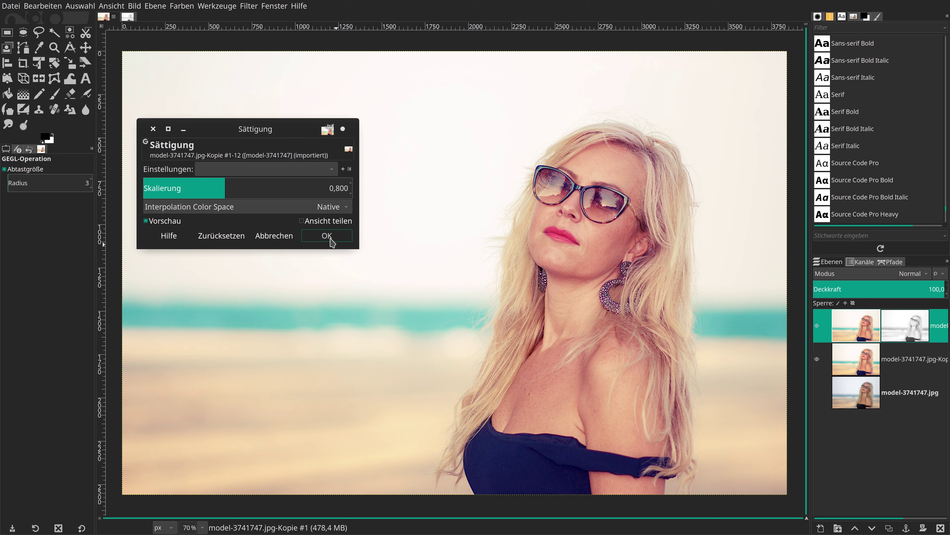
Apply the 0,8 saturation and merge the masked layer down into the graded copy.
click(331, 241)
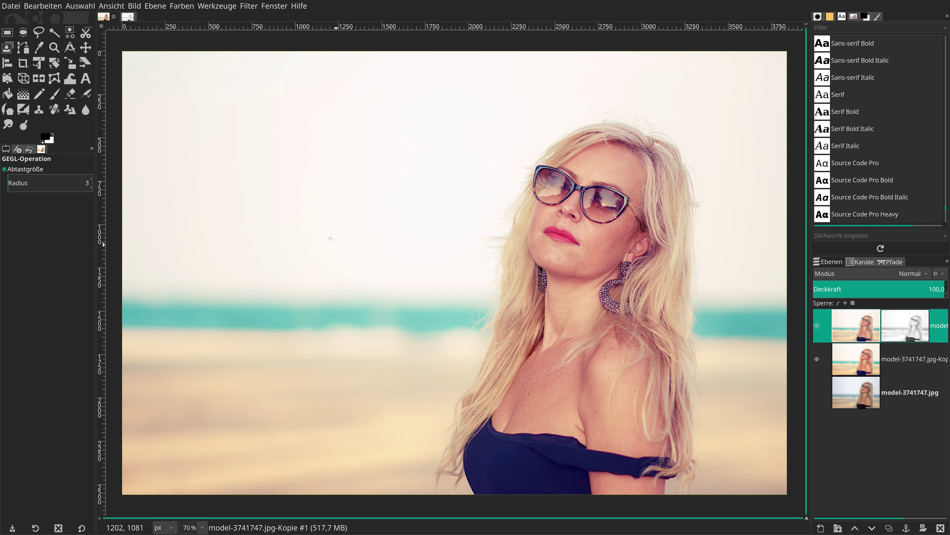
right_click(847, 328)
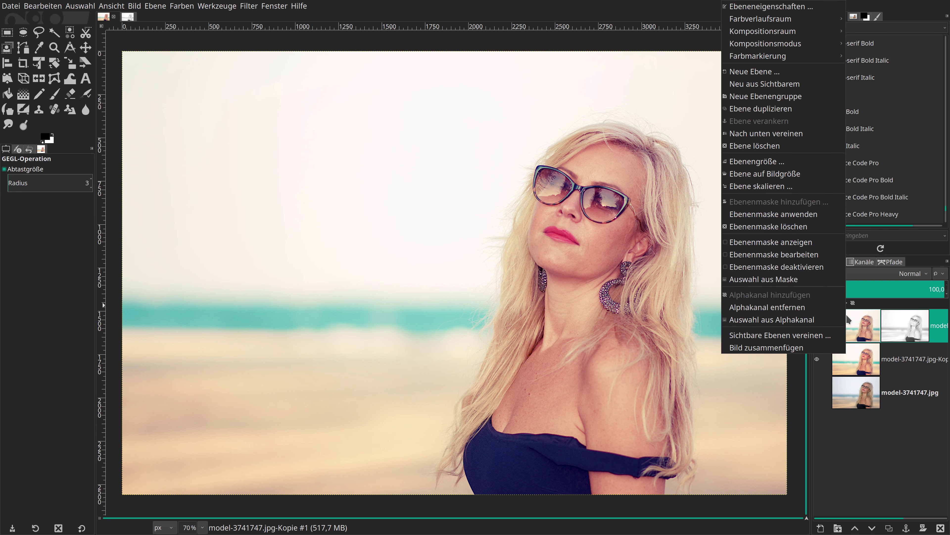
click(806, 143)
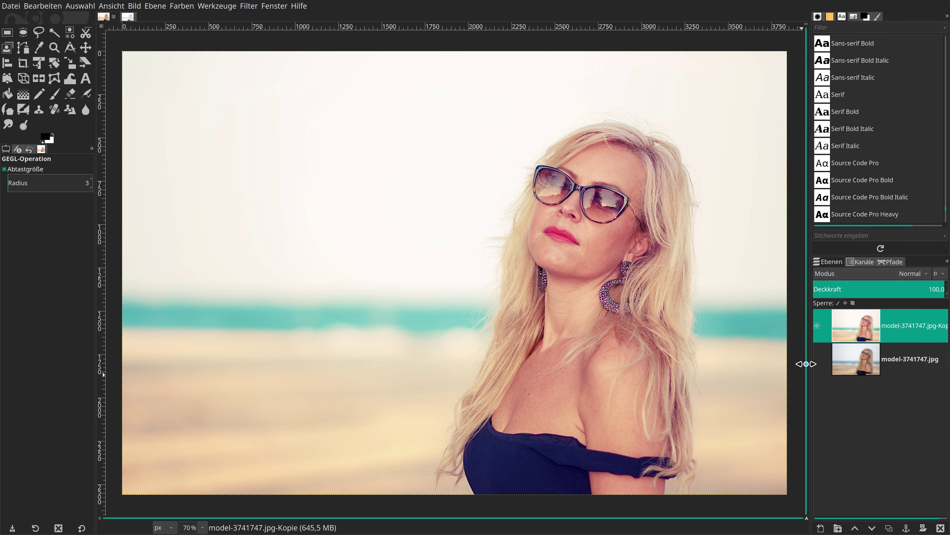
Toggle layer visibility to compare the graded copy with the original model-3741747.jpg.
click(817, 358)
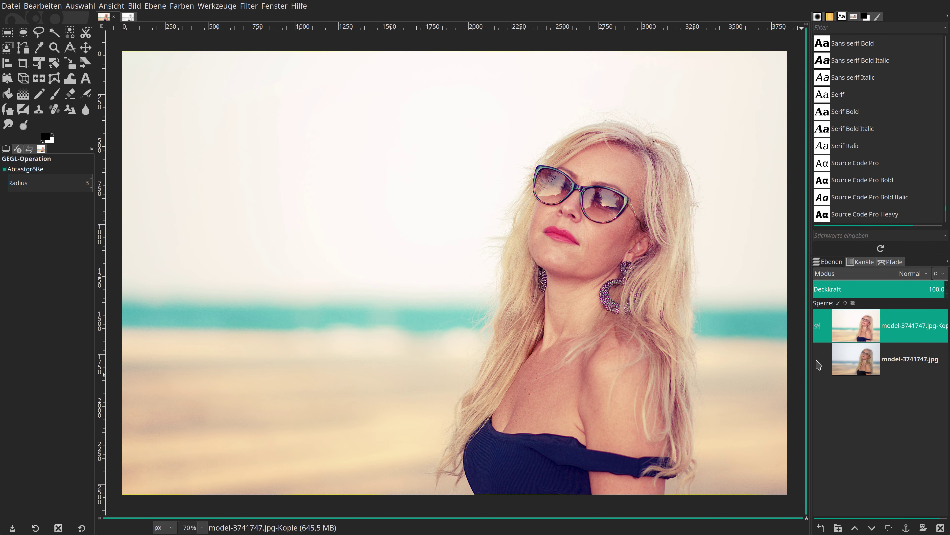
click(817, 325)
click(853, 353)
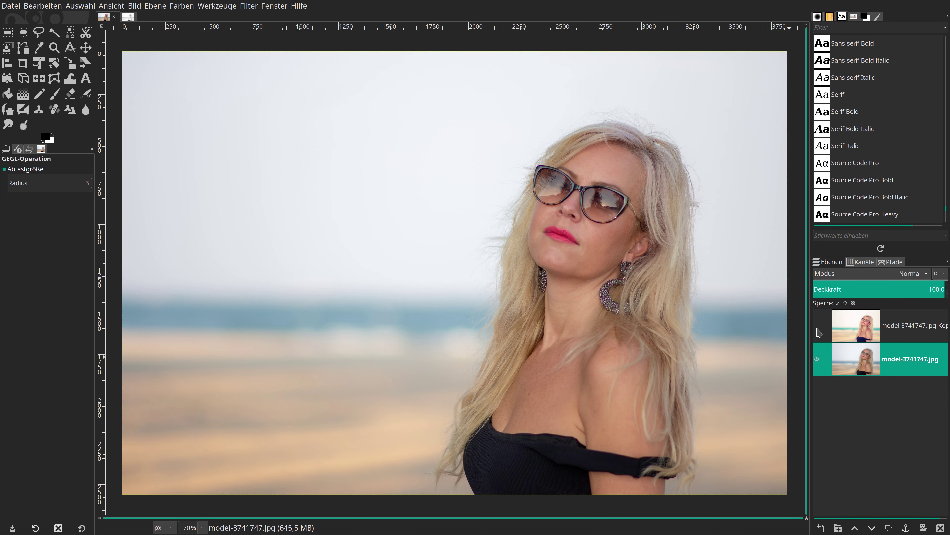
click(818, 327)
click(860, 330)
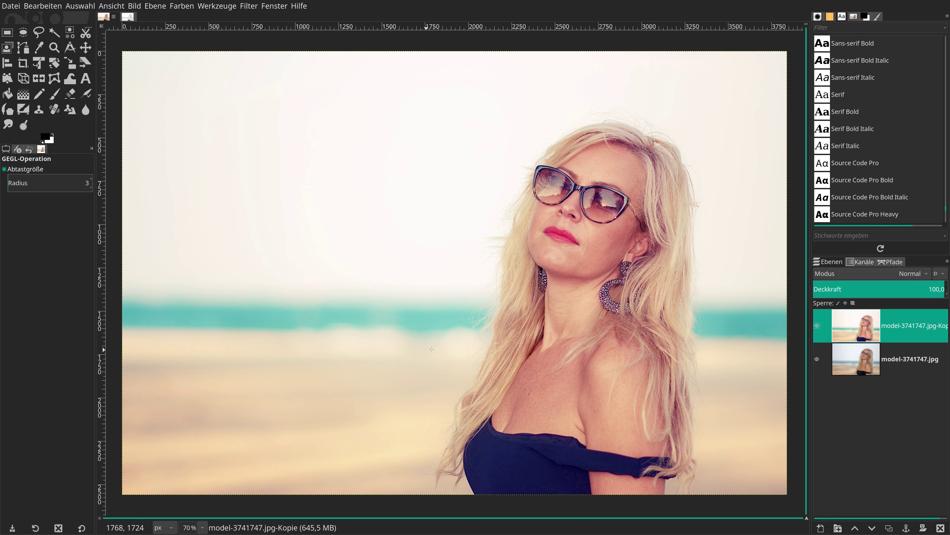
key(m)
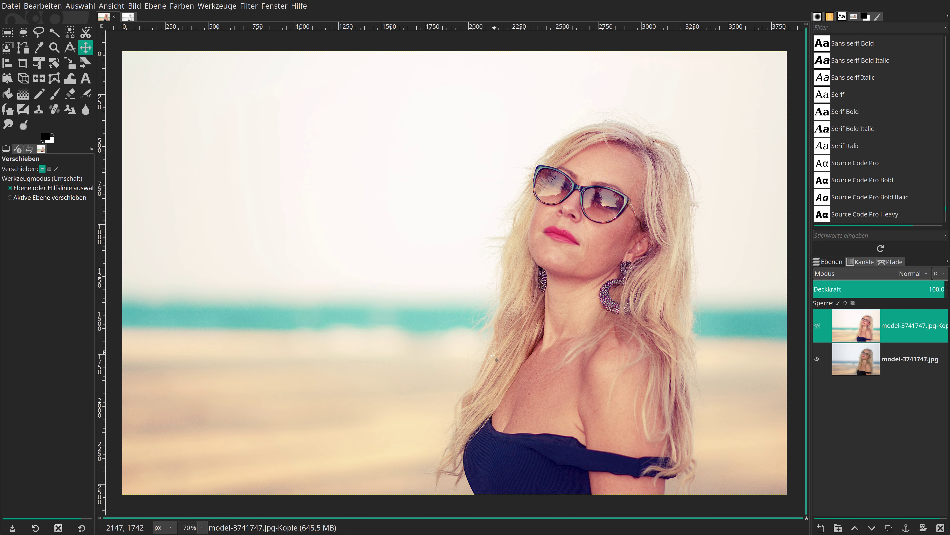
click(817, 325)
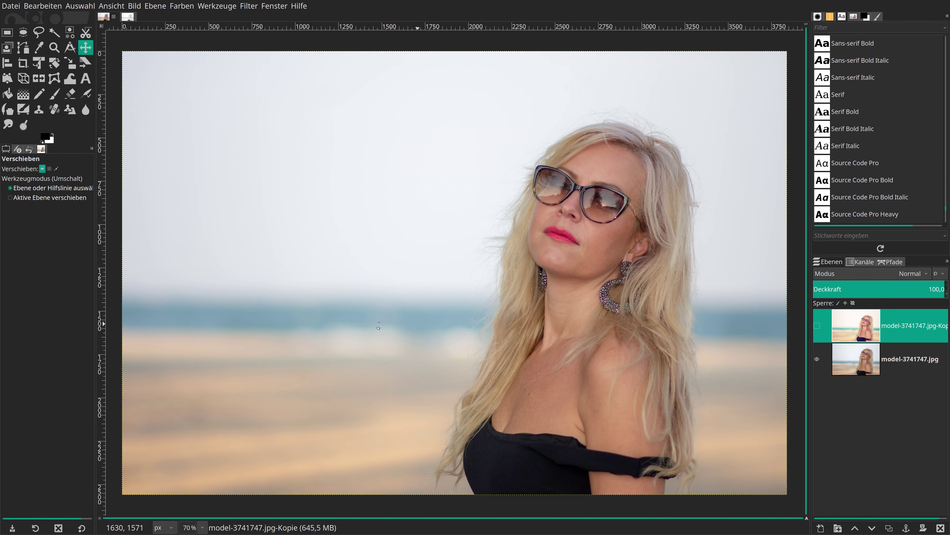
click(817, 328)
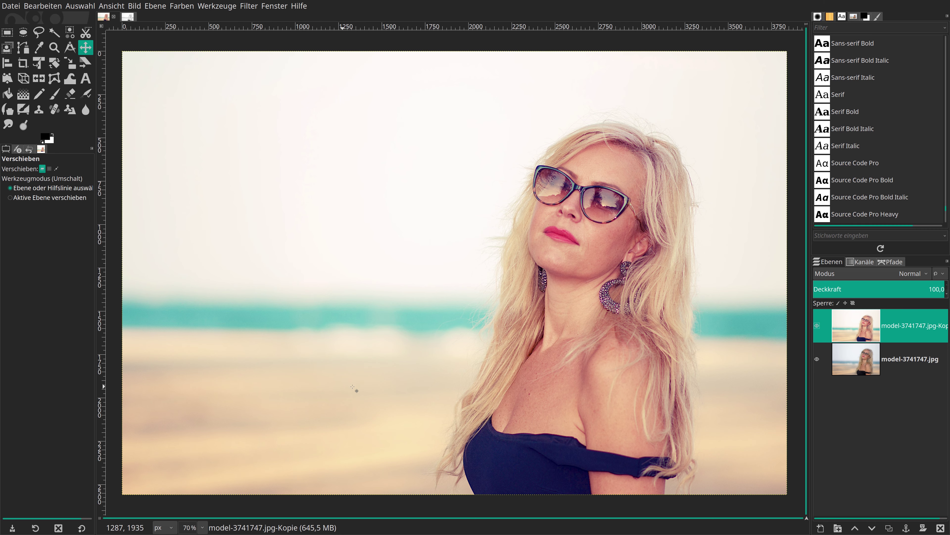
click(818, 326)
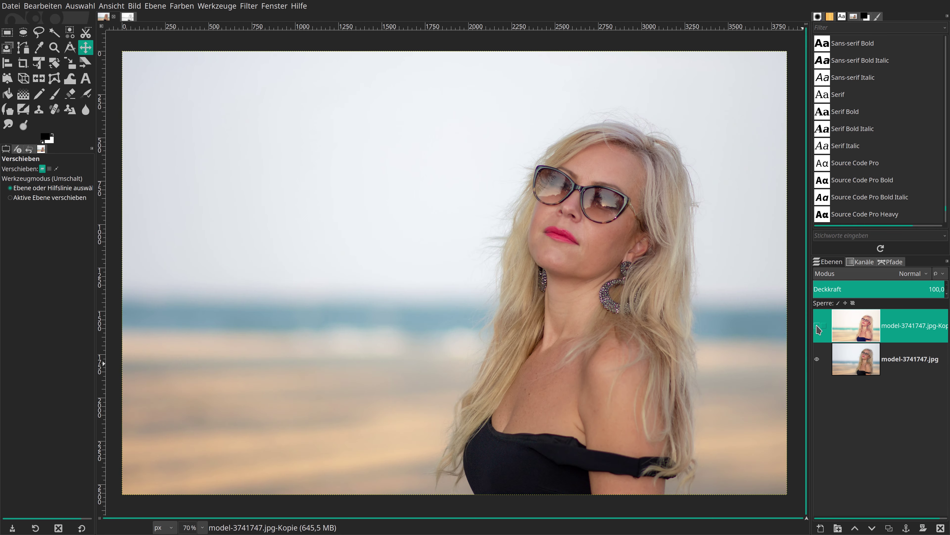
click(817, 327)
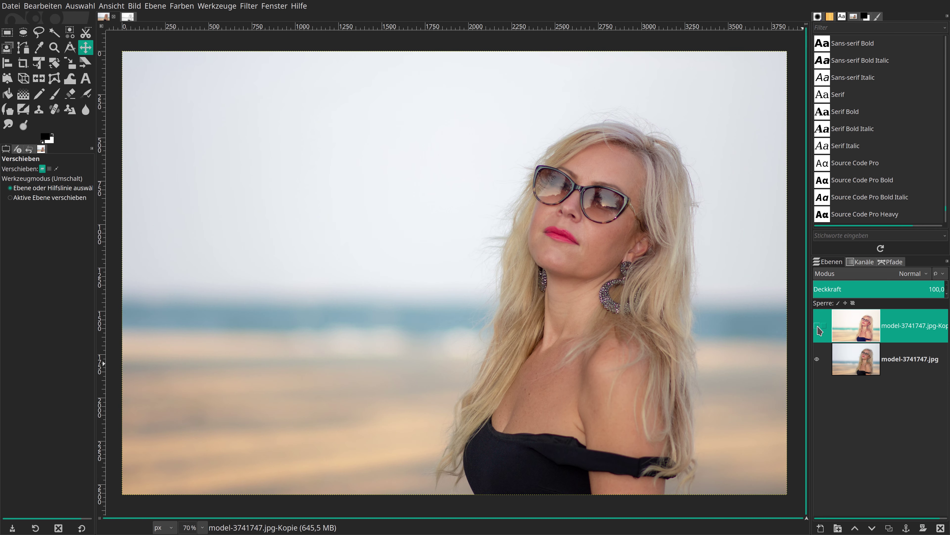
click(818, 325)
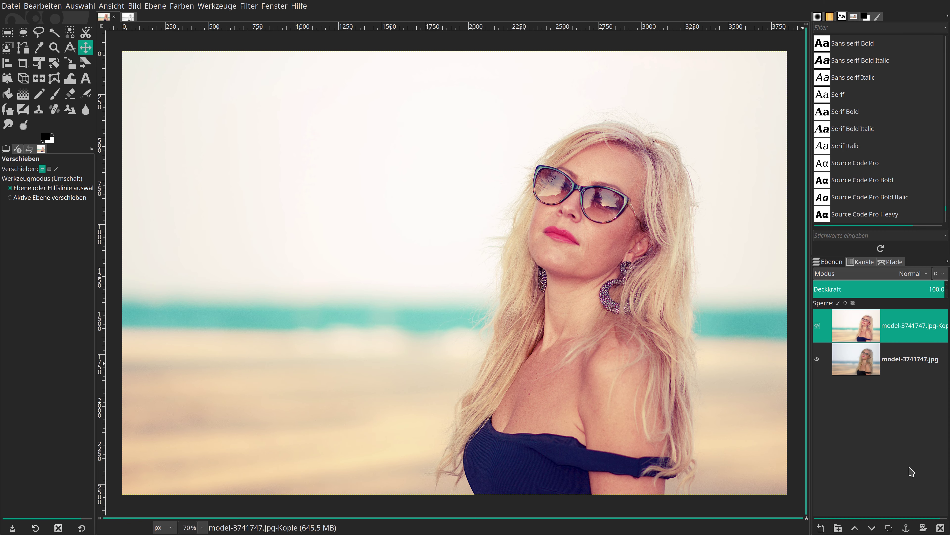
click(817, 325)
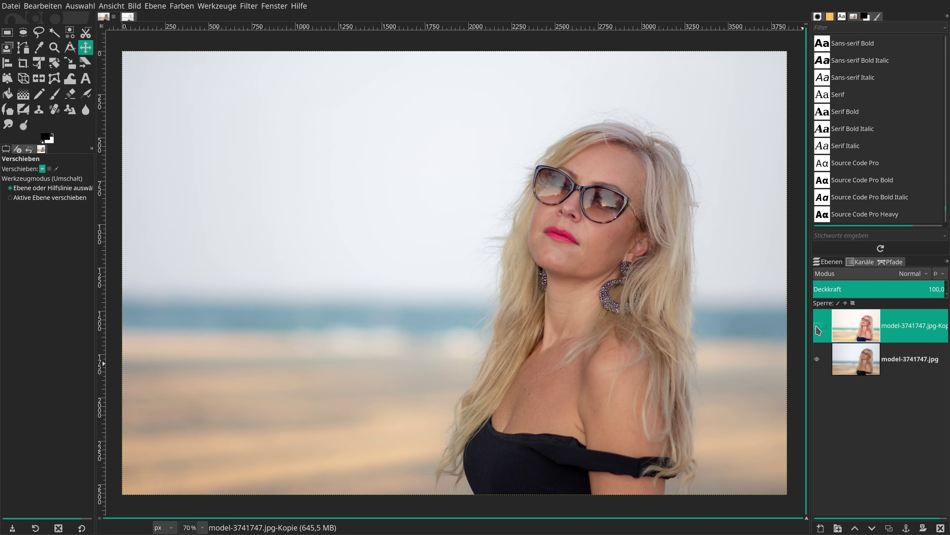
click(817, 325)
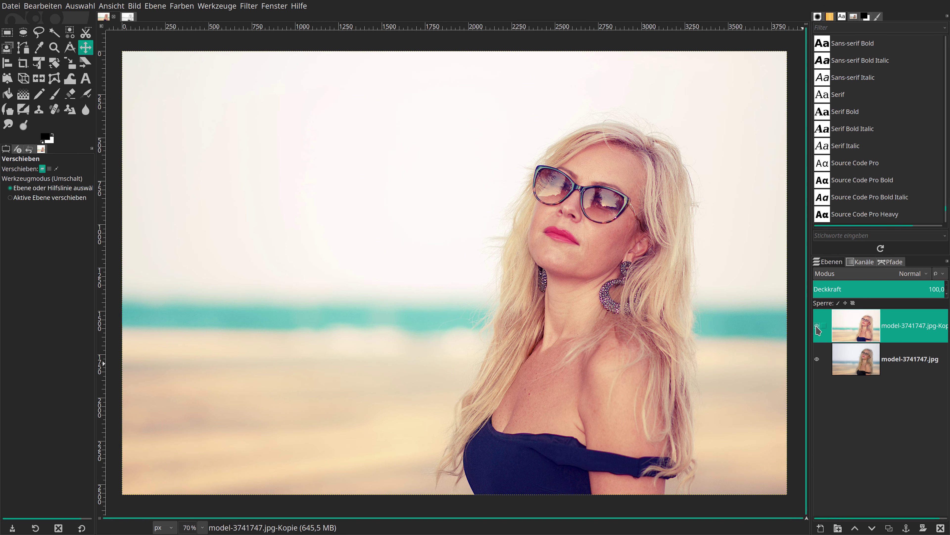
click(818, 325)
click(817, 325)
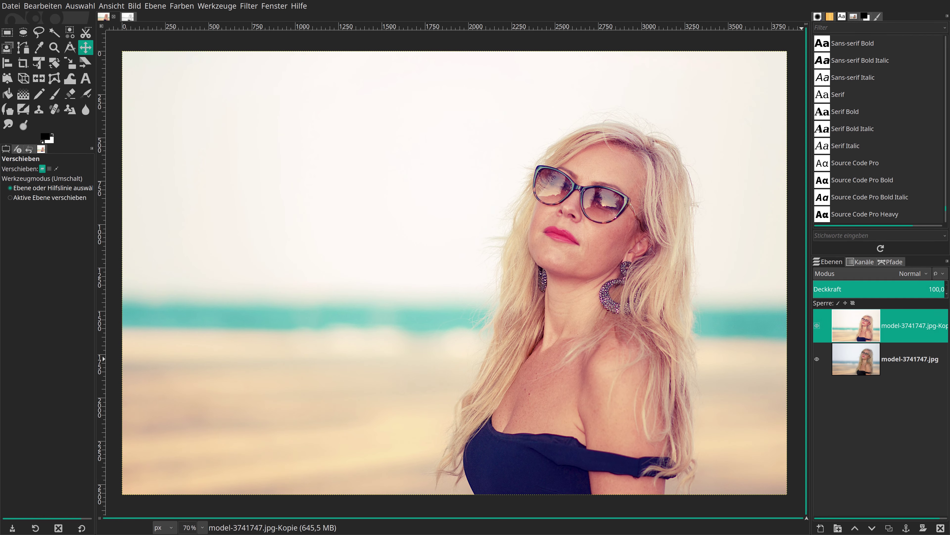